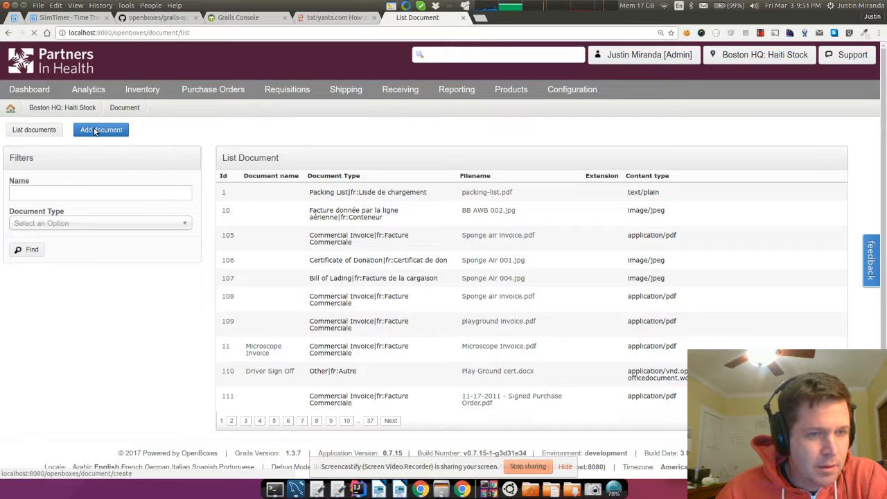
# - Start a new Shipping Template document and browse the Desktop with newest folders first
pyautogui.click(262, 181)
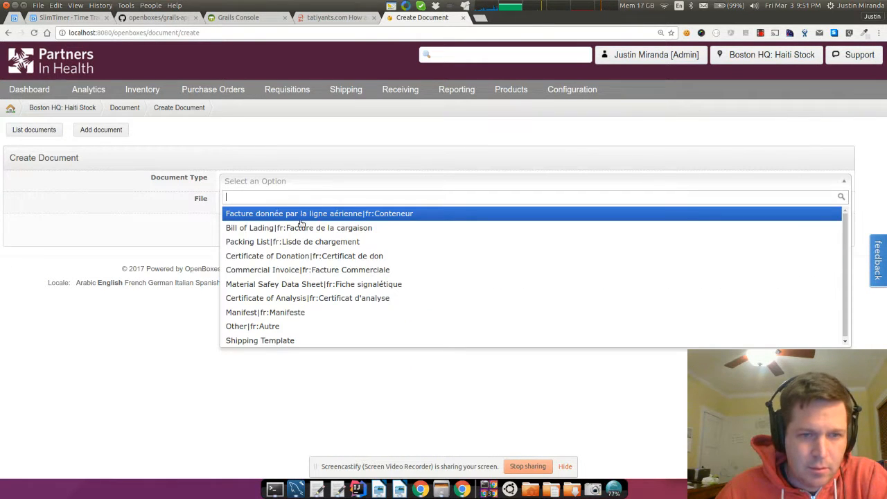
pyautogui.click(290, 340)
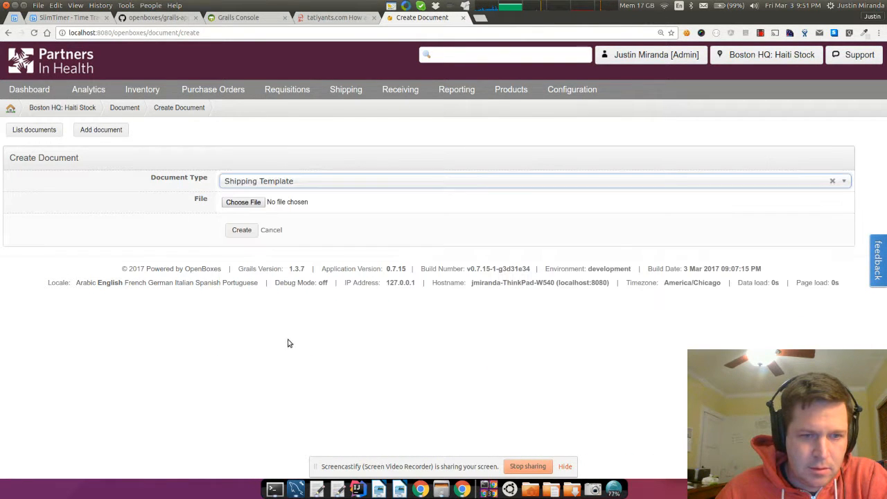
pyautogui.click(247, 206)
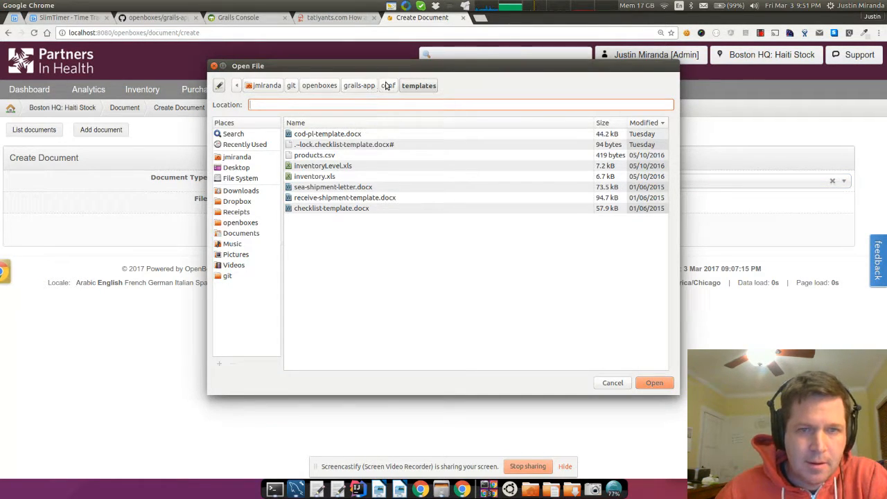
pyautogui.click(239, 167)
pyautogui.click(333, 122)
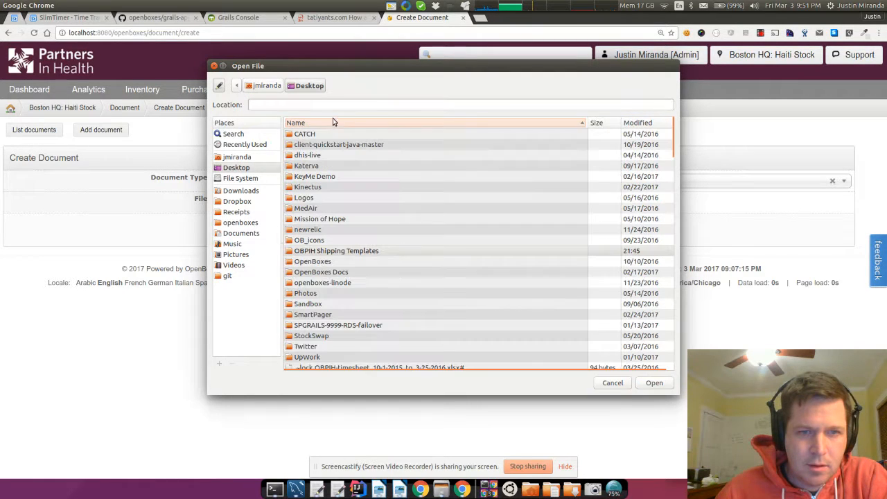
pyautogui.click(356, 123)
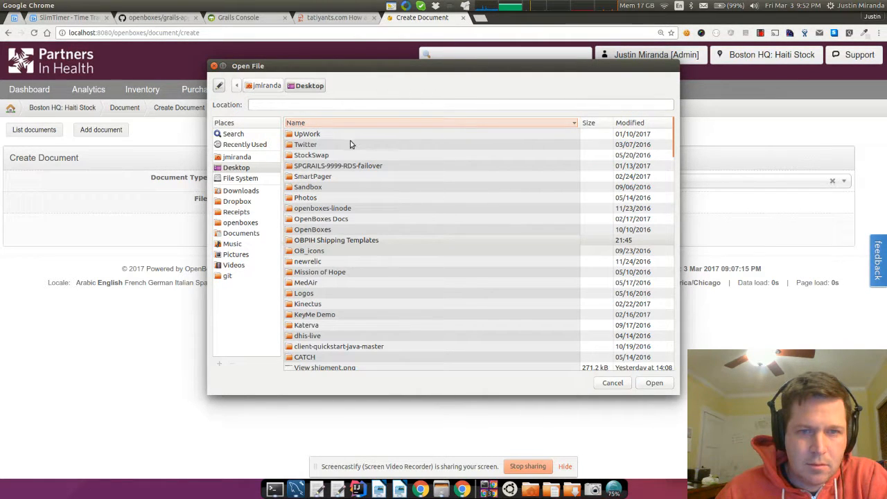
pyautogui.click(662, 123)
pyautogui.click(661, 123)
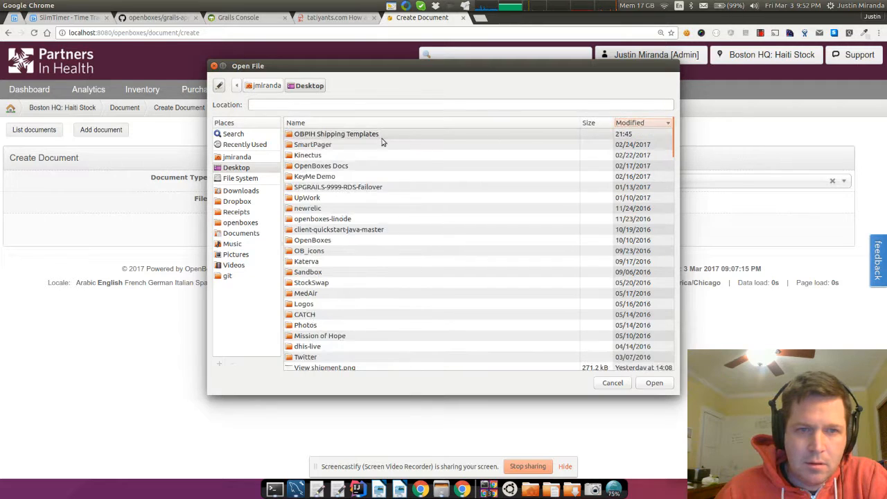
# - Attach Generic.COD&PL.docx from OBPIH Shipping Templates and create the document
pyautogui.doubleClick(381, 135)
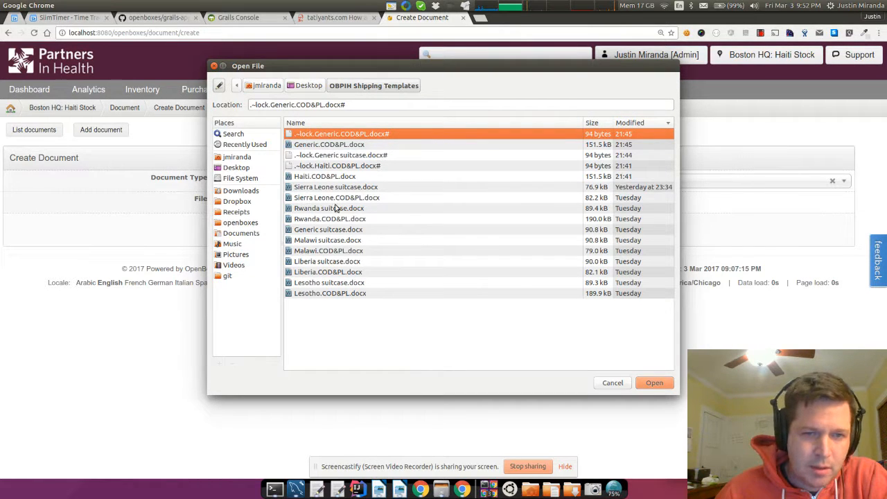
pyautogui.click(339, 179)
pyautogui.click(340, 293)
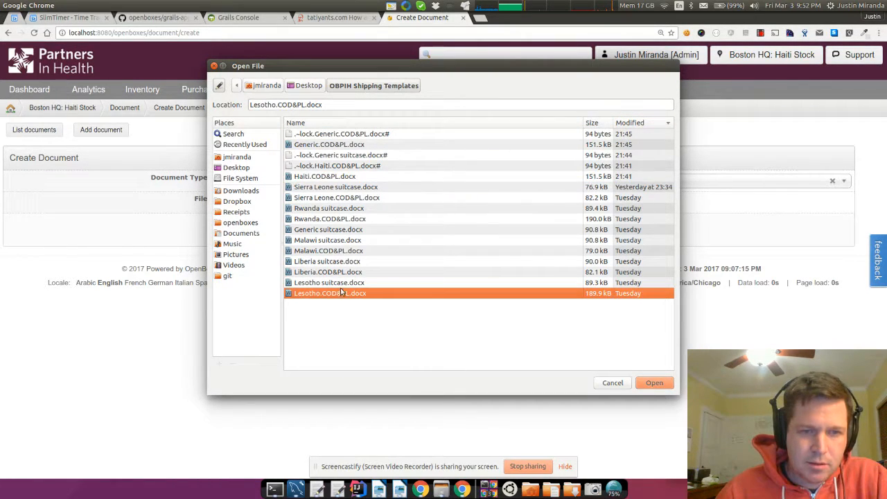
pyautogui.click(325, 146)
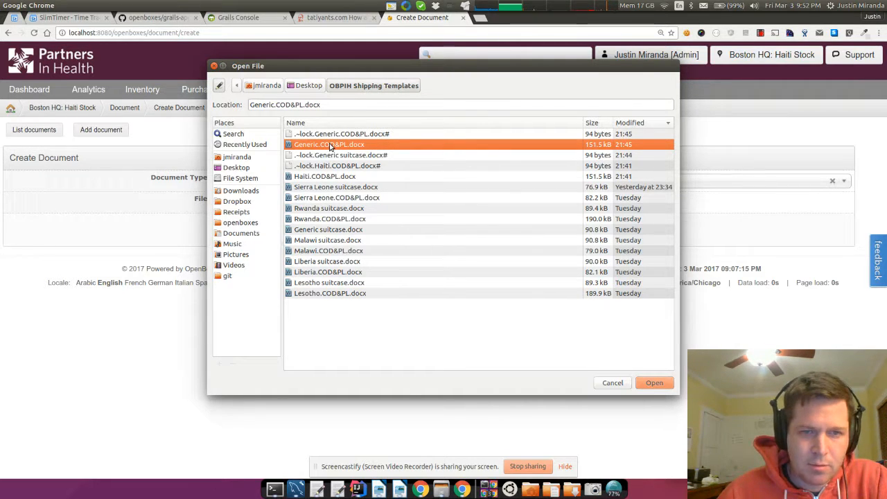
pyautogui.doubleClick(330, 146)
pyautogui.click(243, 233)
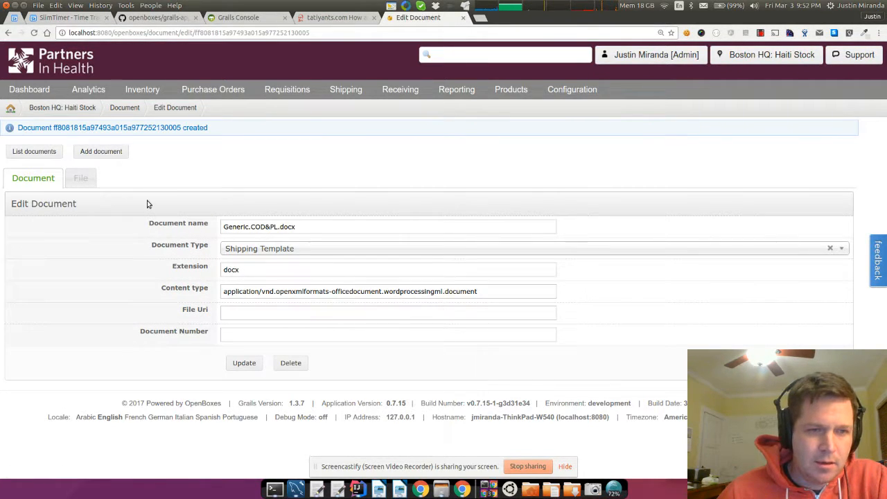
# - Check the uploaded file's details, then go to the Shipment Workflows list
pyautogui.click(91, 182)
pyautogui.doubleClick(231, 256)
pyautogui.click(244, 244)
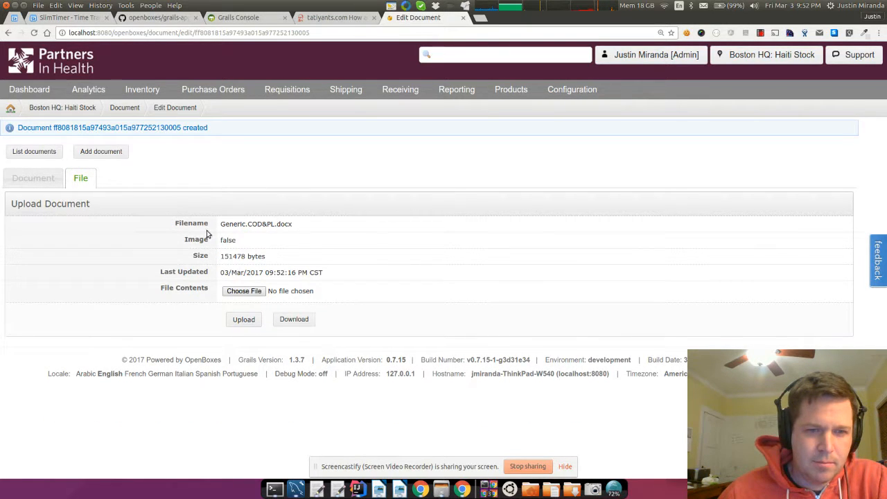
pyautogui.moveTo(570, 90)
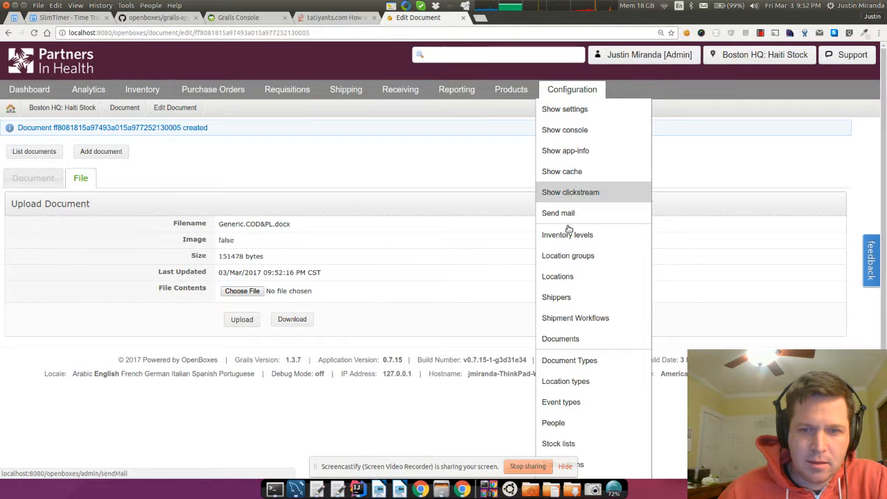
pyautogui.click(600, 317)
# - Swap Haiti.COD&PL.docx for Generic.COD&PL.docx in the Sea workflow's templates and update
pyautogui.click(49, 203)
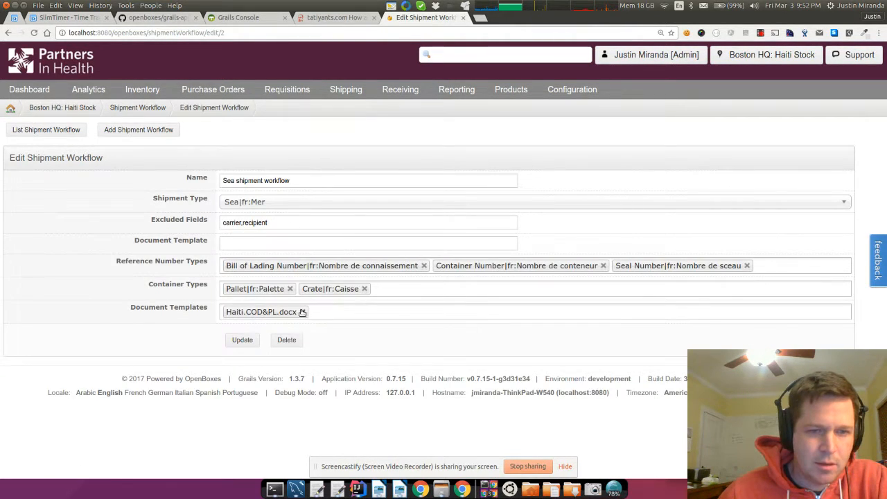
pyautogui.click(302, 312)
pyautogui.click(281, 311)
pyautogui.click(256, 335)
pyautogui.click(243, 340)
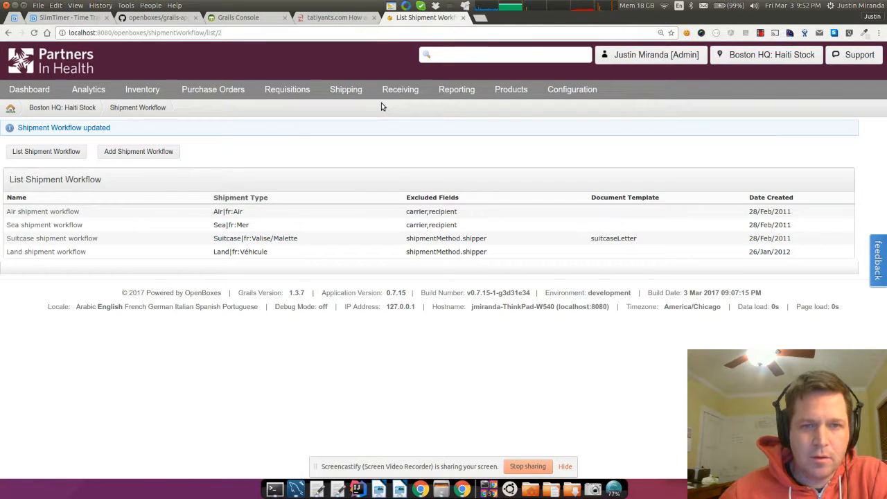
pyautogui.moveTo(346, 92)
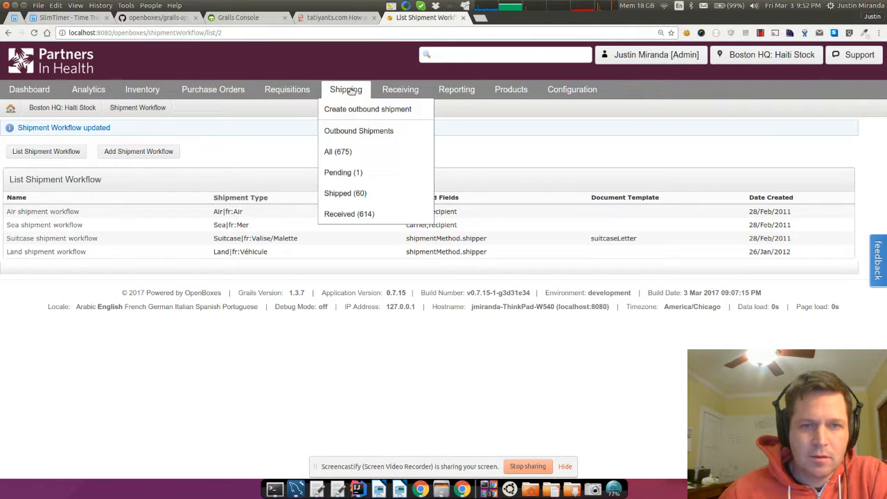
# - Open shipment 724HZJ ('new shipment of some kind') from Outbound Shipments to view its documents
pyautogui.click(354, 134)
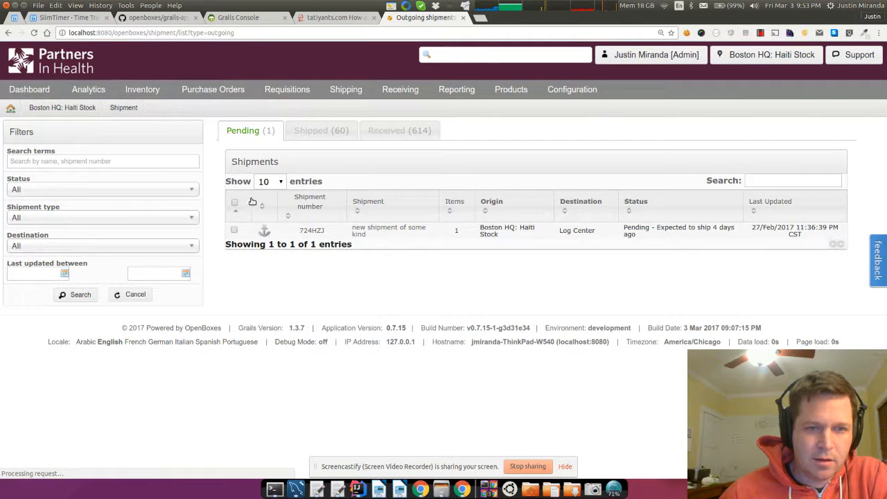
pyautogui.click(374, 229)
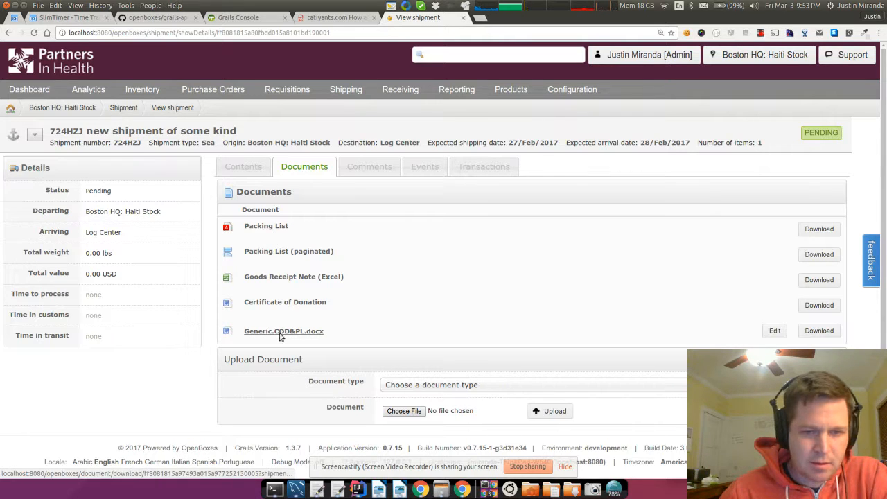
pyautogui.moveTo(524, 92)
pyautogui.moveTo(562, 91)
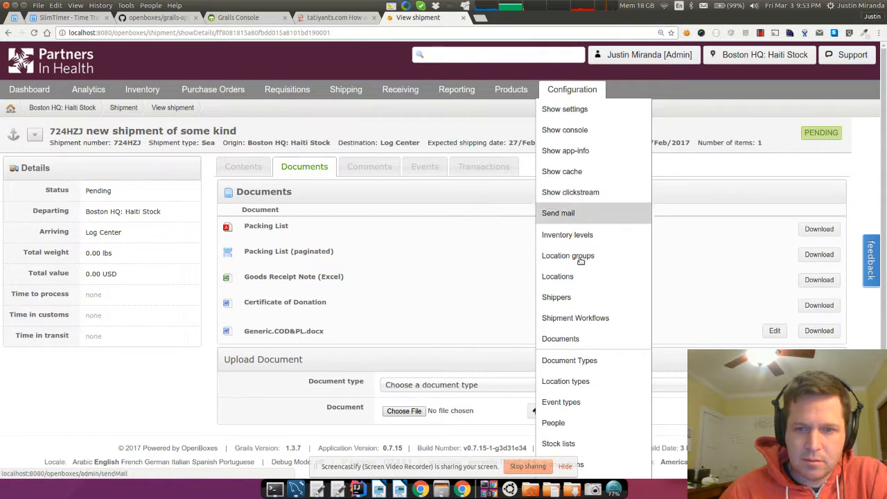
# - Add Haiti.COD&PL.docx back to the Sea shipment workflow's document templates and update
pyautogui.click(565, 320)
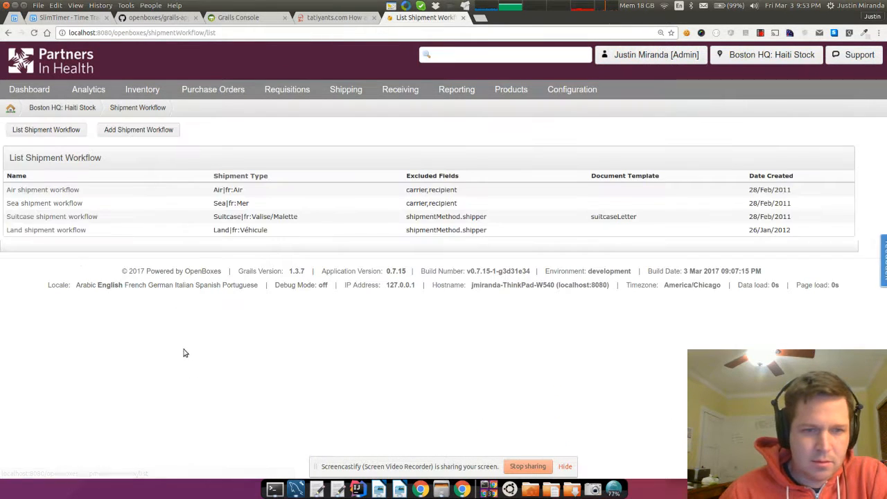
pyautogui.click(48, 203)
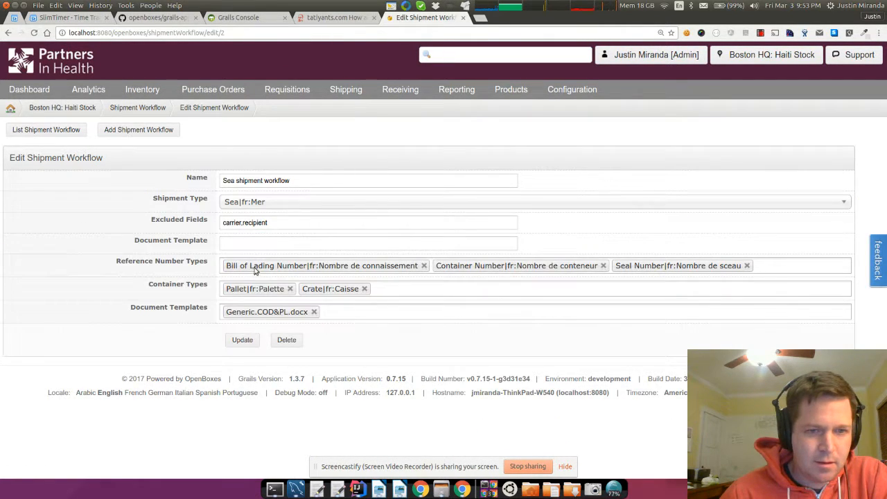
pyautogui.click(346, 311)
pyautogui.click(298, 328)
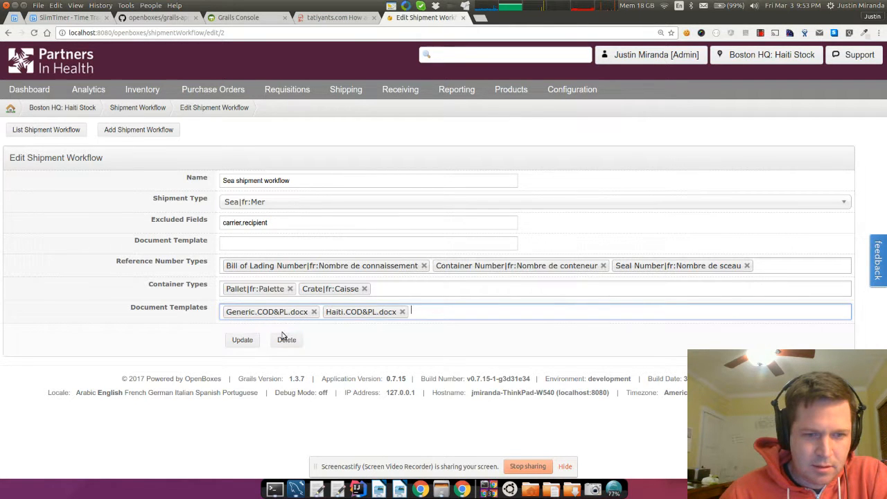
pyautogui.click(242, 339)
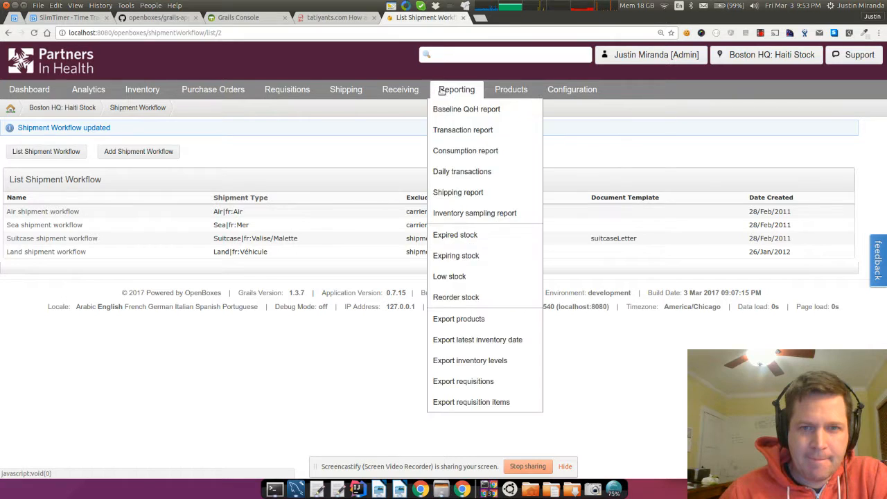
pyautogui.moveTo(346, 94)
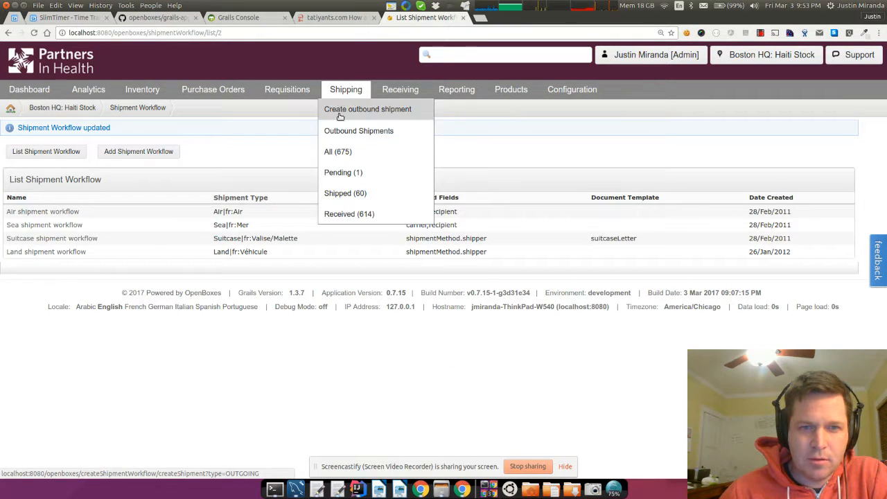
# - Reopen shipment 724HZJ from Outbound Shipments and bring the templates folder window forward
pyautogui.click(339, 132)
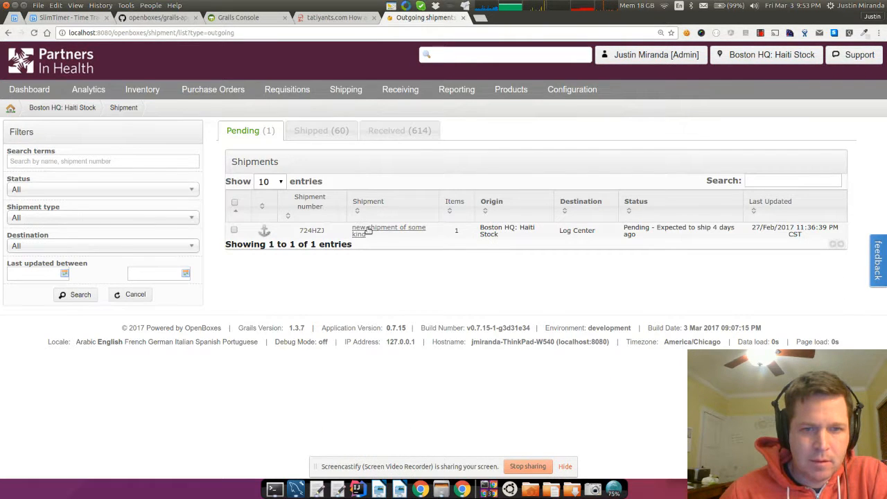
pyautogui.click(312, 231)
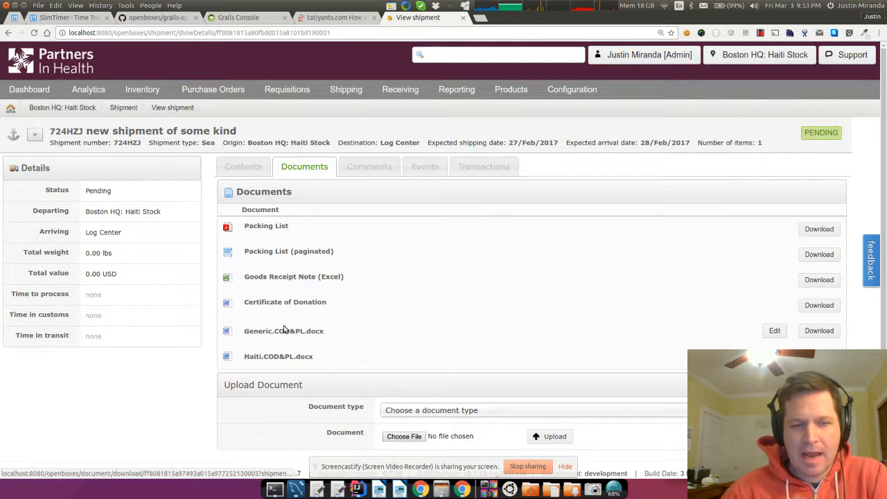
pyautogui.click(441, 488)
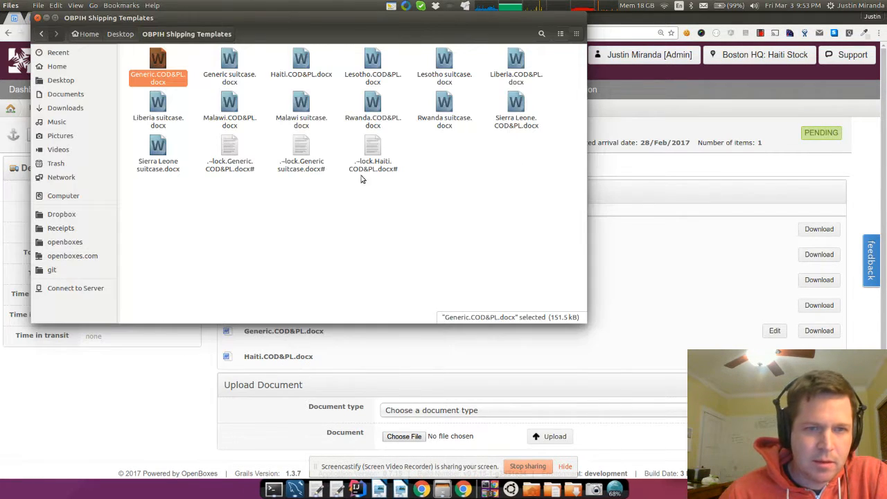
# - Open Generic.COD&PL.docx with LibreOffice Writer from its context menu
pyautogui.rightClick(159, 72)
pyautogui.click(206, 78)
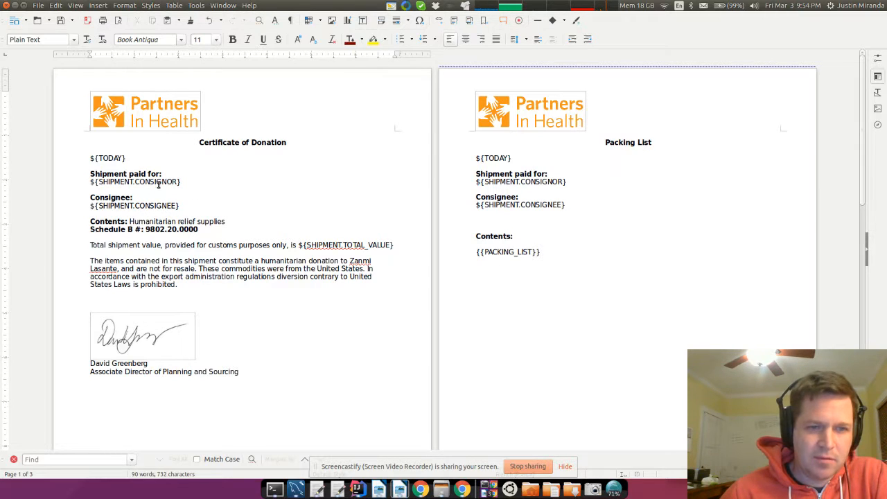
# - Copy {{PACKING_LIST}} onto a new page inserted after the Available Variables page
pyautogui.tripleClick(508, 255)
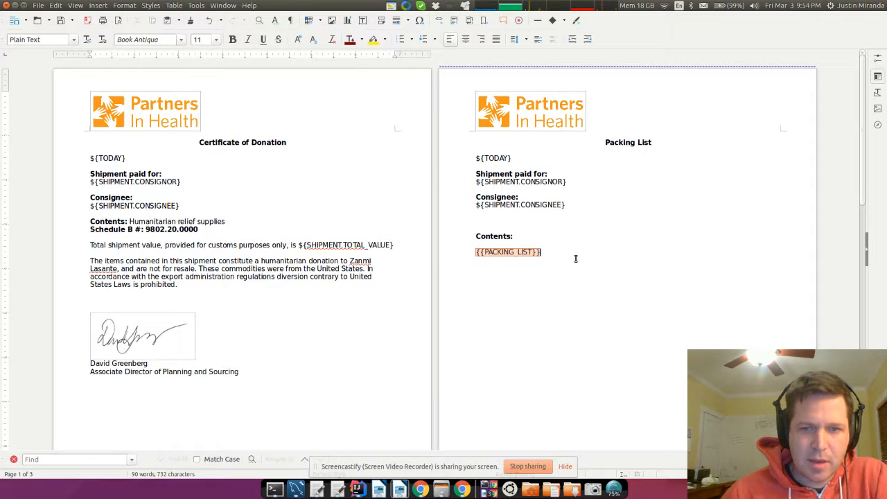
pyautogui.click(530, 255)
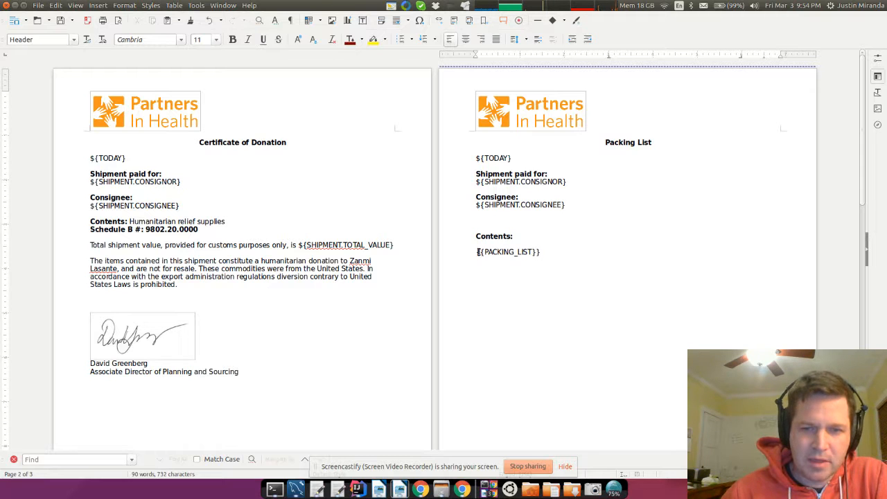
pyautogui.moveTo(472, 253); pyautogui.dragTo(580, 256)
pyautogui.hotkey('ctrl', 'c')
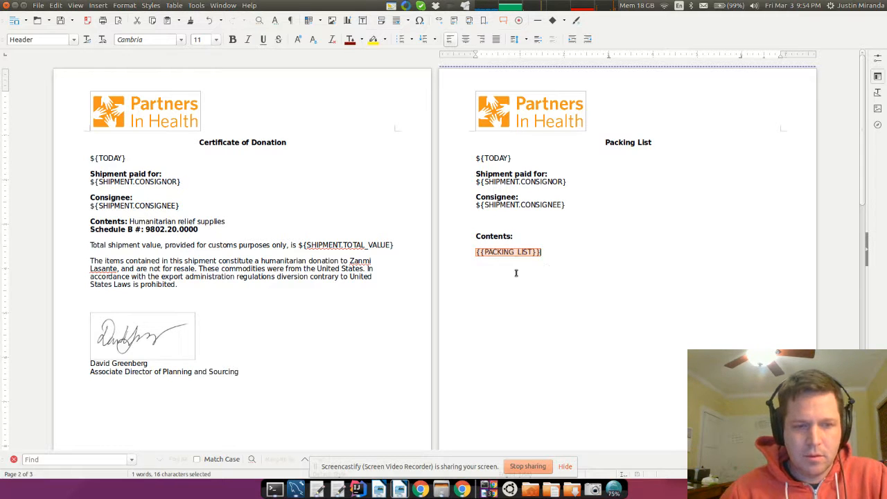
pyautogui.scroll(-3, 341, 298)
pyautogui.scroll(-7, 340, 298)
pyautogui.click(133, 301)
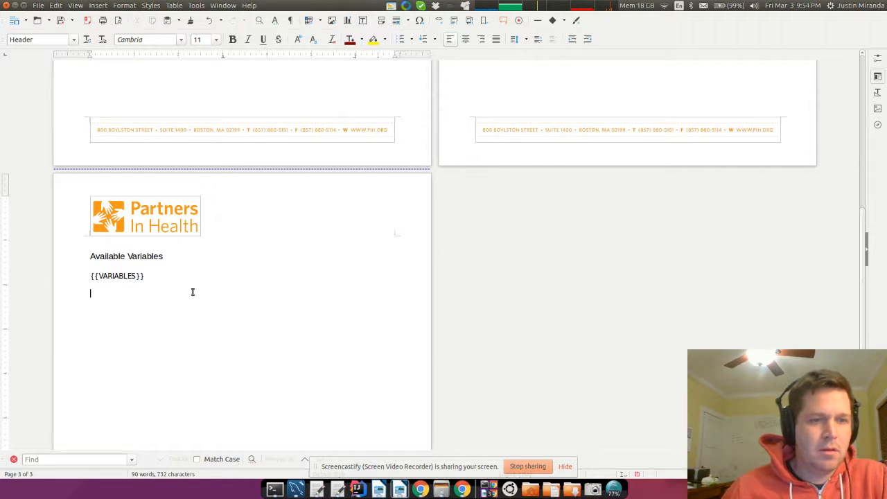
pyautogui.click(97, 5)
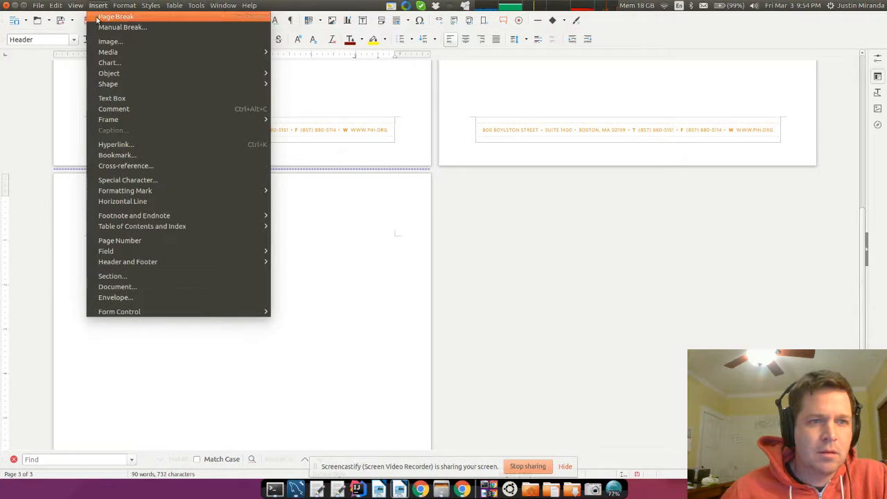
pyautogui.click(101, 17)
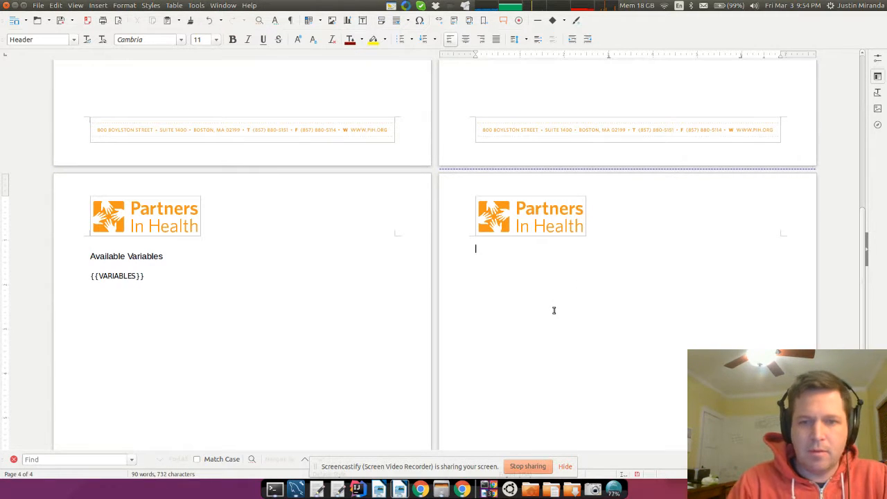
pyautogui.hotkey('ctrl', 'v')
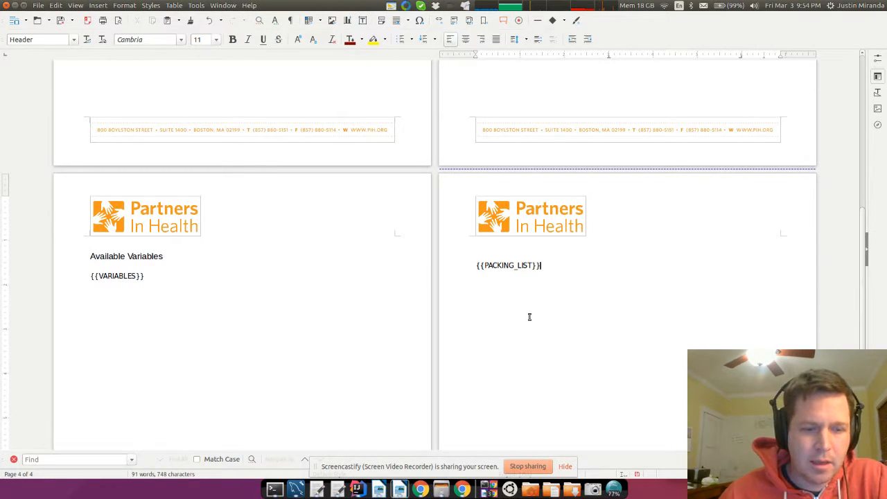
# - Inspect the {{VARIABLES}} and consignee placeholders, then return to the OpenBoxes shipment page
pyautogui.moveTo(88, 271); pyautogui.dragTo(150, 275)
pyautogui.click(151, 276)
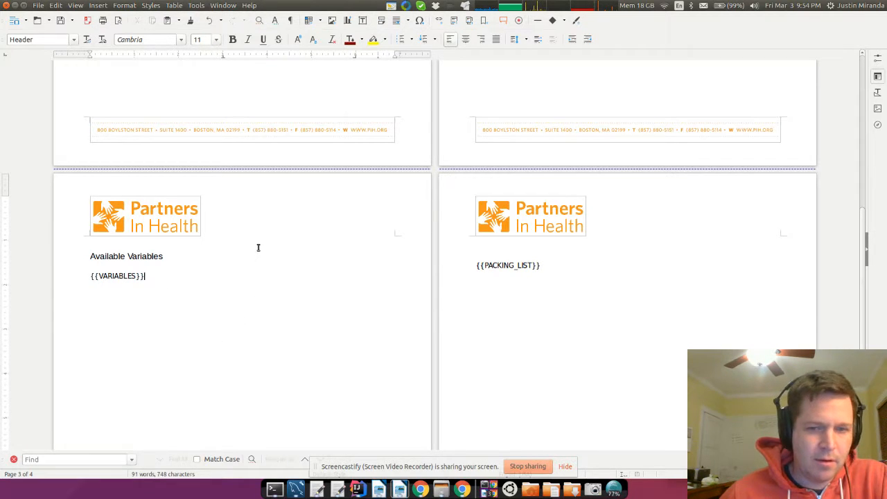
pyautogui.scroll(10, 258, 248)
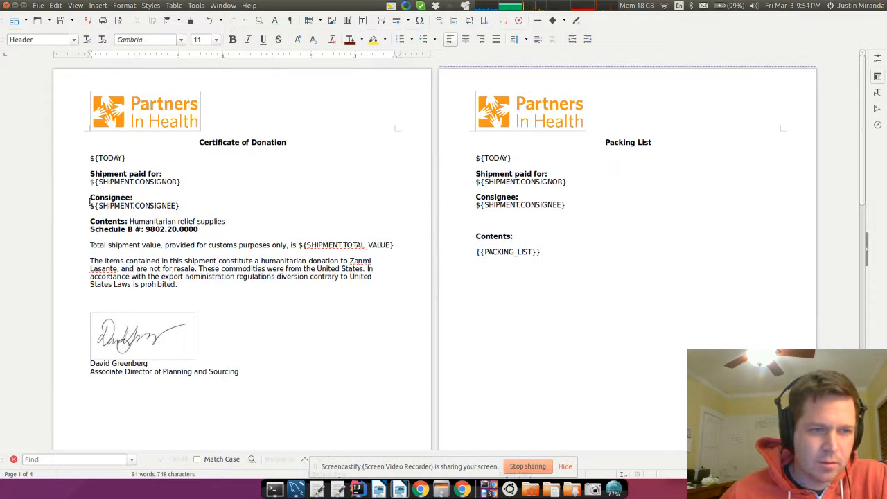
pyautogui.moveTo(90, 206); pyautogui.dragTo(214, 208)
pyautogui.click(217, 201)
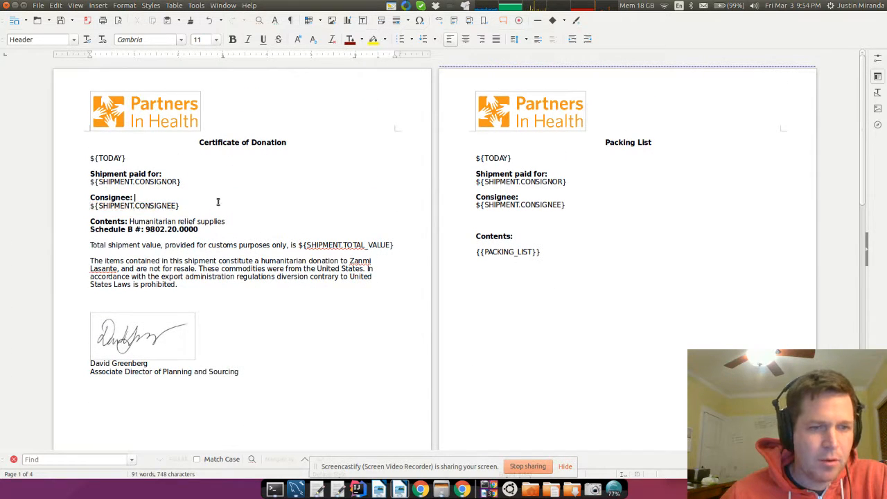
pyautogui.click(420, 489)
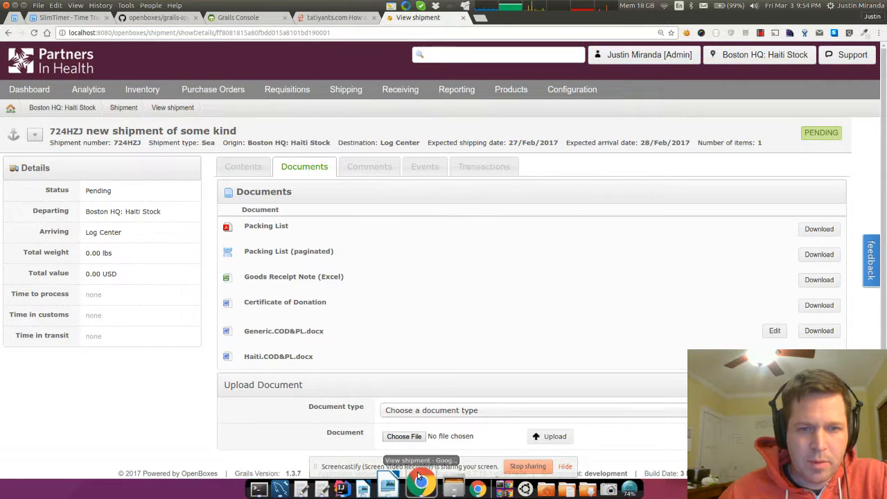
# - Replace the Generic.COD&PL.docx template with the edited file by uploading it
pyautogui.click(774, 330)
pyautogui.click(254, 272)
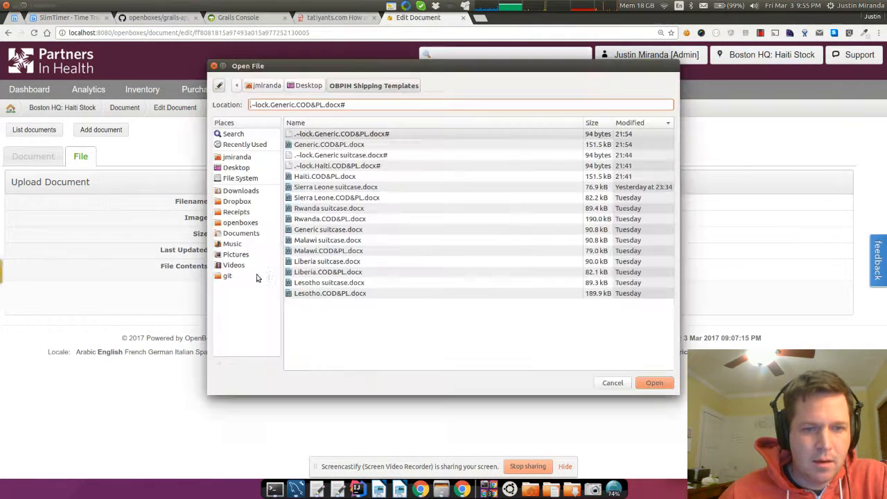
pyautogui.doubleClick(308, 145)
pyautogui.click(244, 297)
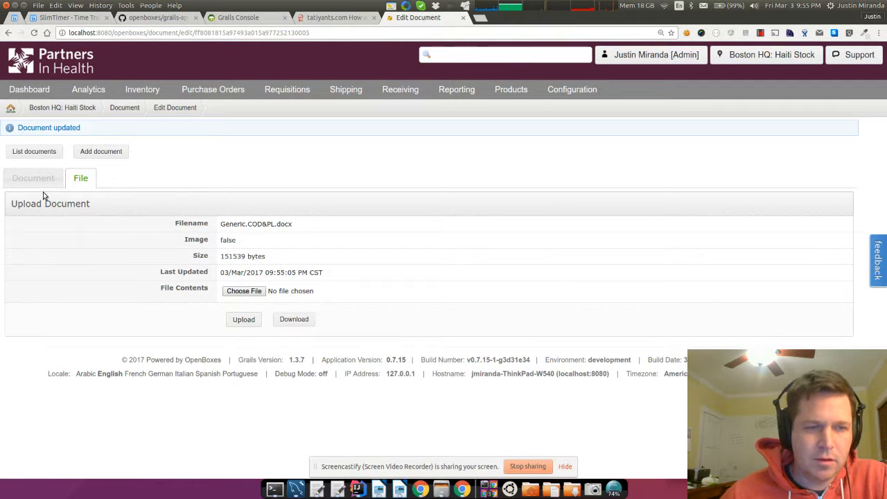
# - Open the pending shipment from Shipping and download its generated Haiti.COD&PL.docx
pyautogui.click(350, 90)
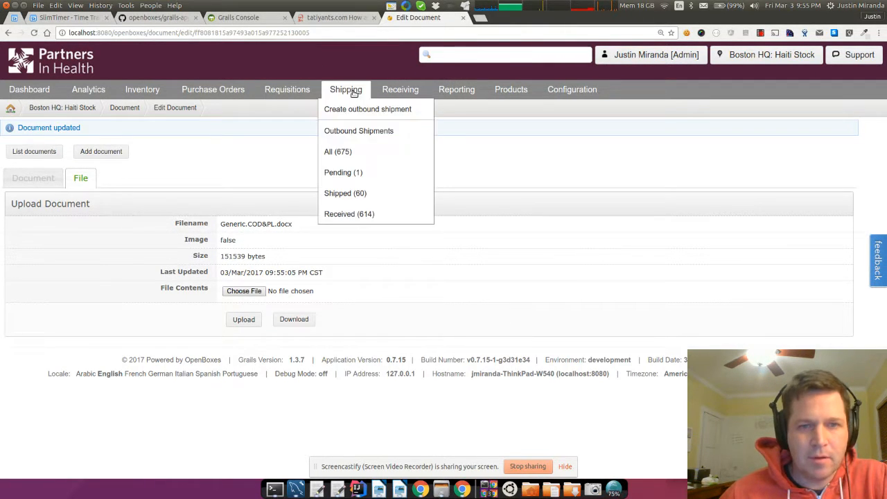
pyautogui.click(334, 173)
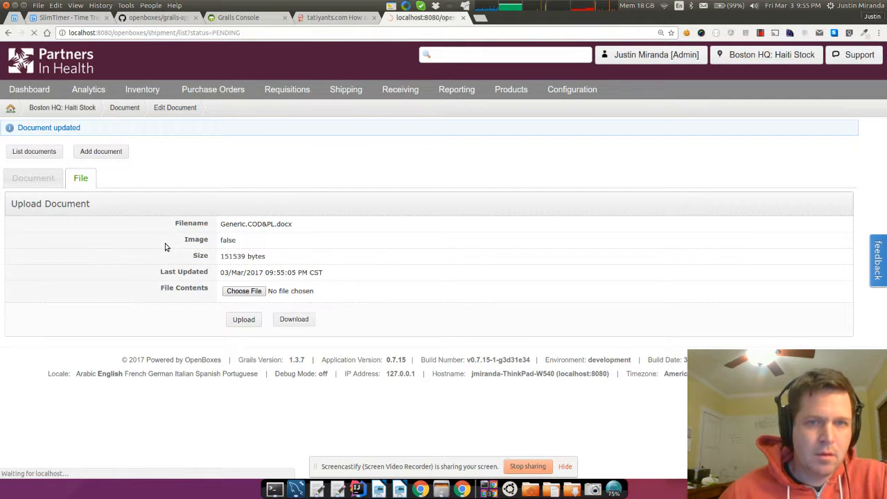
pyautogui.click(350, 236)
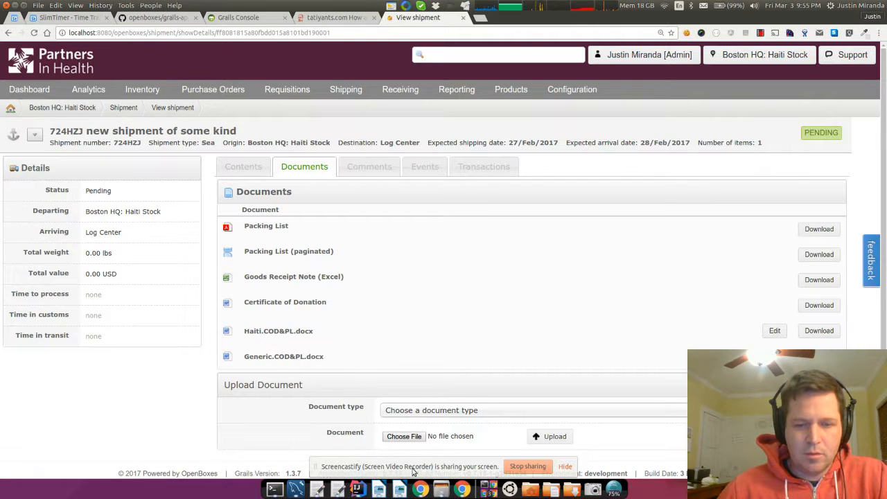
pyautogui.click(379, 490)
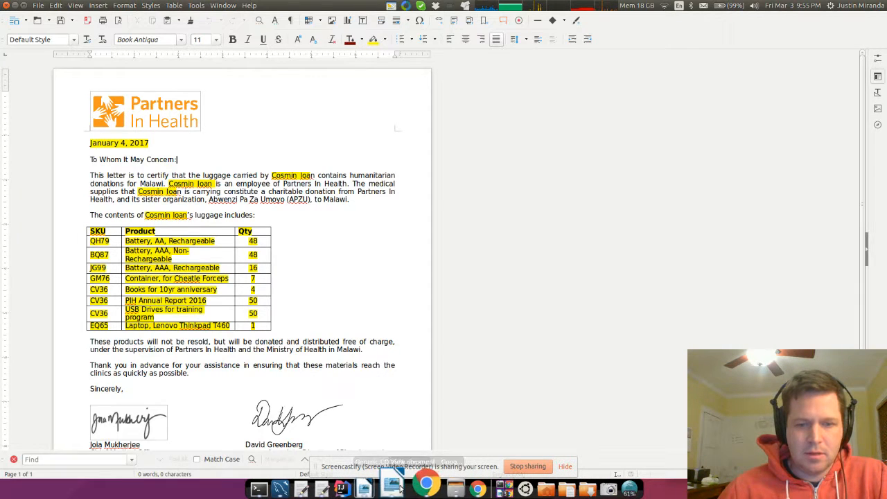
pyautogui.click(400, 489)
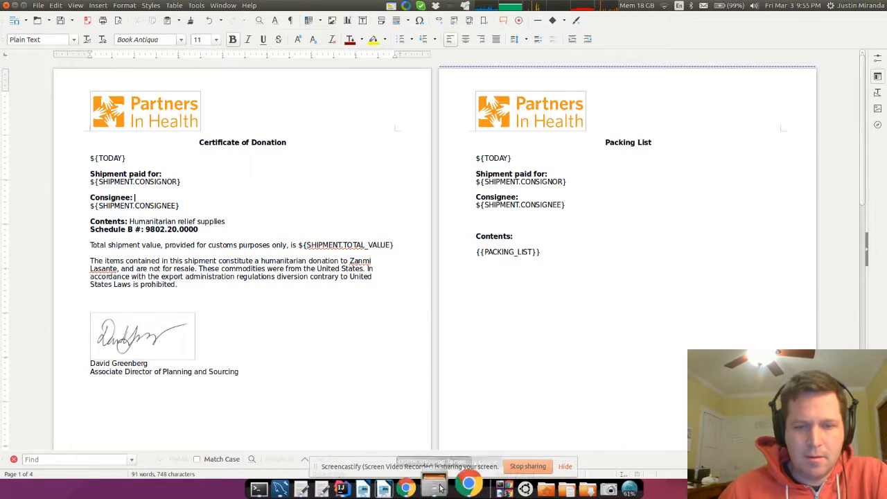
pyautogui.click(420, 490)
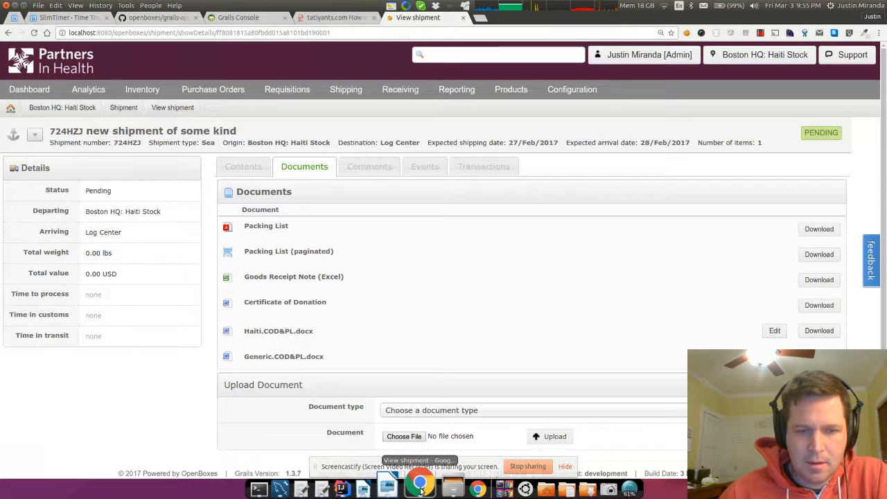
pyautogui.click(310, 332)
# - Open the downloaded Haiti.COD&PL.docx and review the filled consignor, consignee, $0.00 total and packing list
pyautogui.click(45, 469)
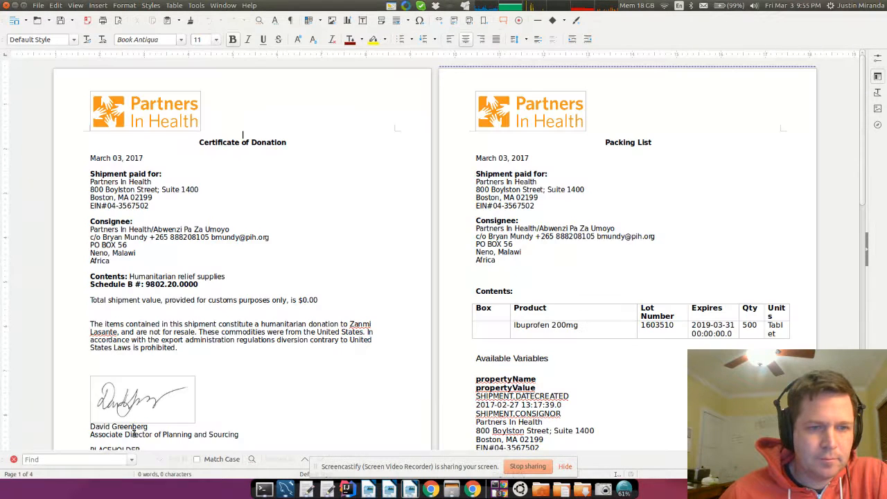
pyautogui.moveTo(101, 230); pyautogui.dragTo(126, 253)
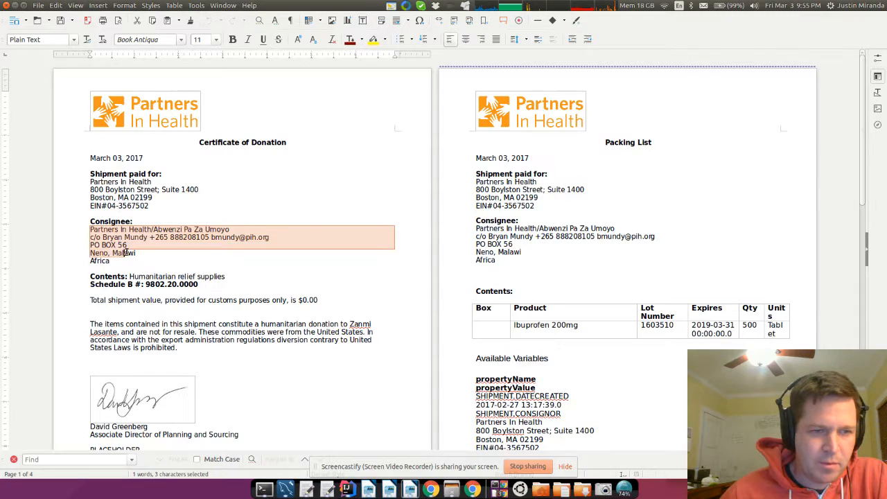
pyautogui.moveTo(88, 177)
pyautogui.mouseDown()
pyautogui.moveTo(173, 192)
pyautogui.moveTo(184, 210)
pyautogui.mouseUp()
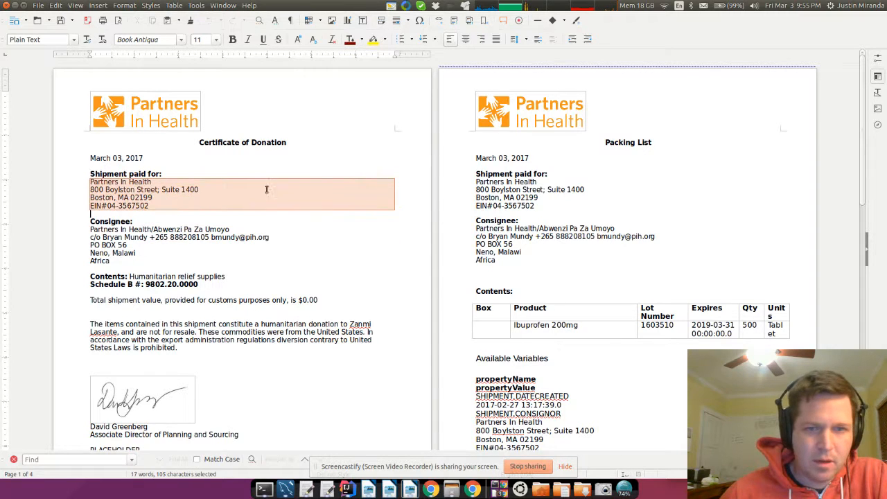
pyautogui.click(499, 210)
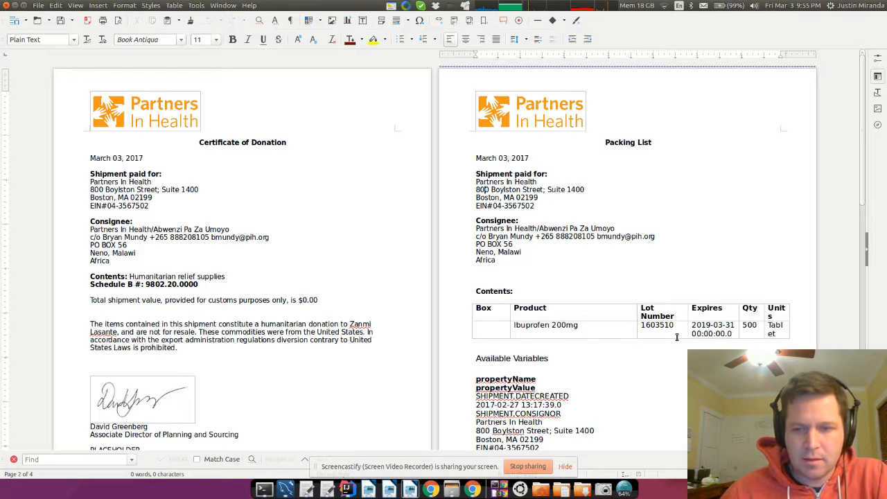
pyautogui.moveTo(298, 300); pyautogui.dragTo(315, 300)
pyautogui.click(342, 300)
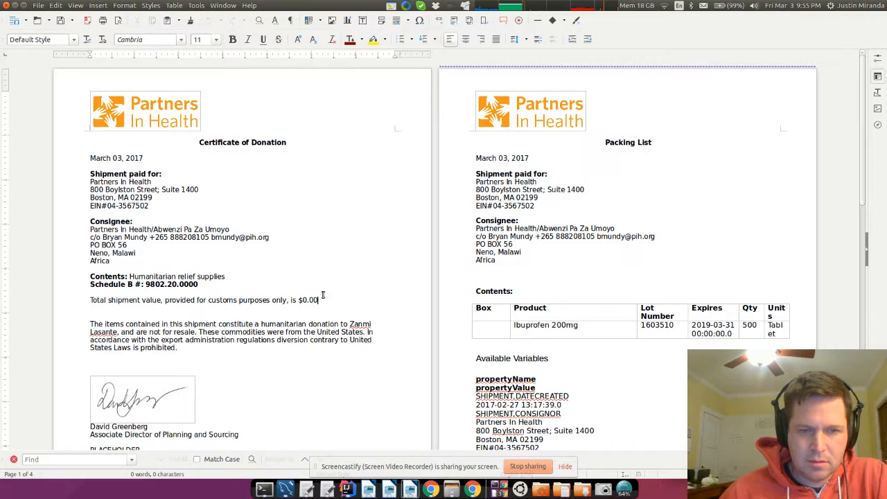
pyautogui.scroll(-3, 504, 283)
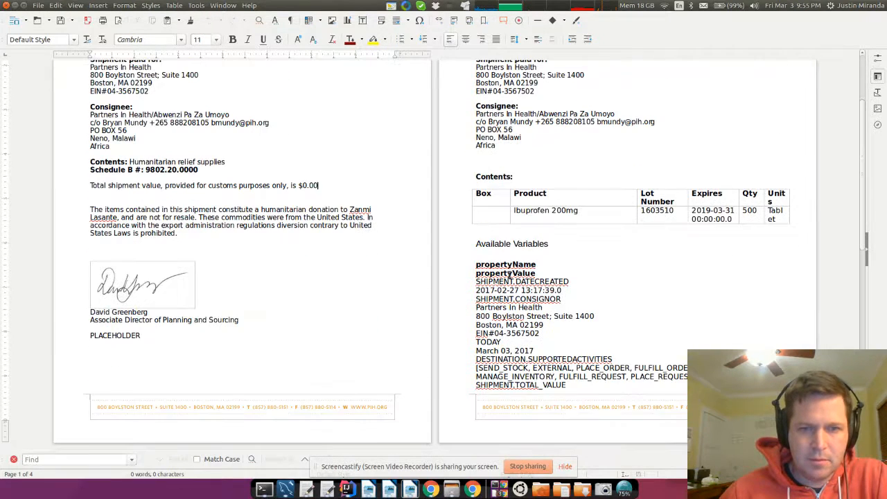
pyautogui.scroll(-1, 464, 213)
pyautogui.moveTo(472, 201); pyautogui.dragTo(490, 254)
pyautogui.click(512, 258)
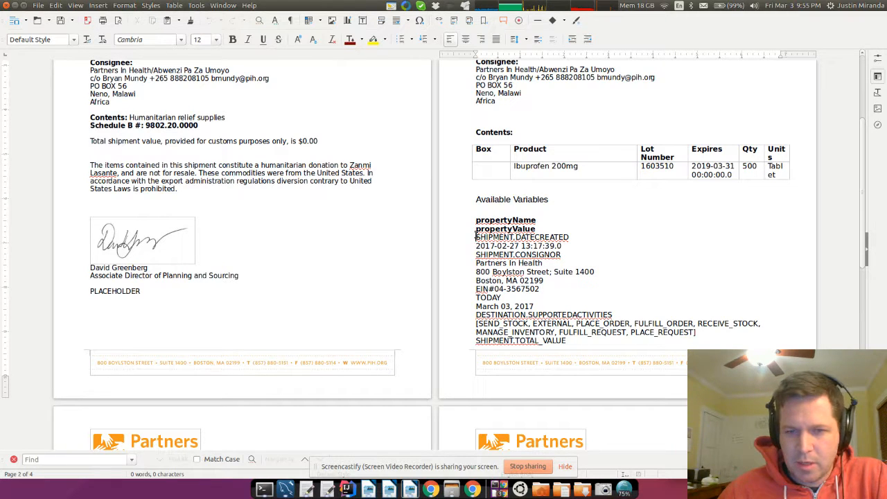
pyautogui.doubleClick(508, 238)
pyautogui.click(551, 240)
pyautogui.scroll(-5, 581, 271)
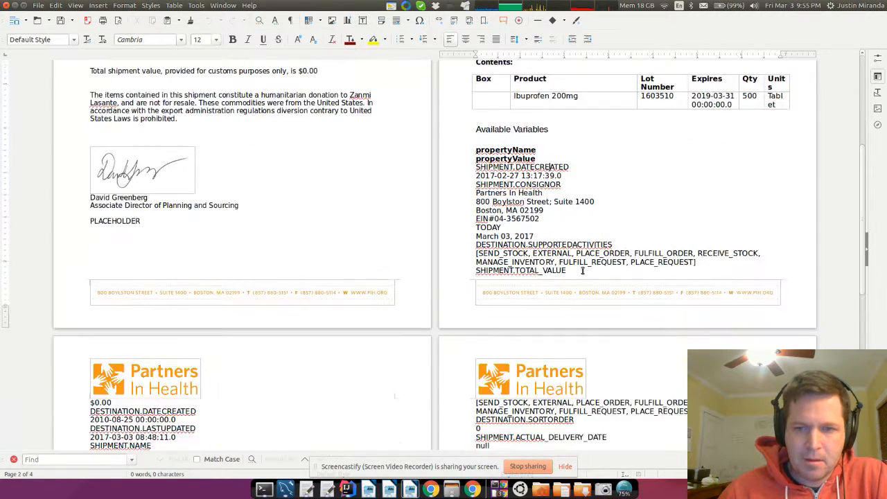
pyautogui.scroll(-1, 581, 275)
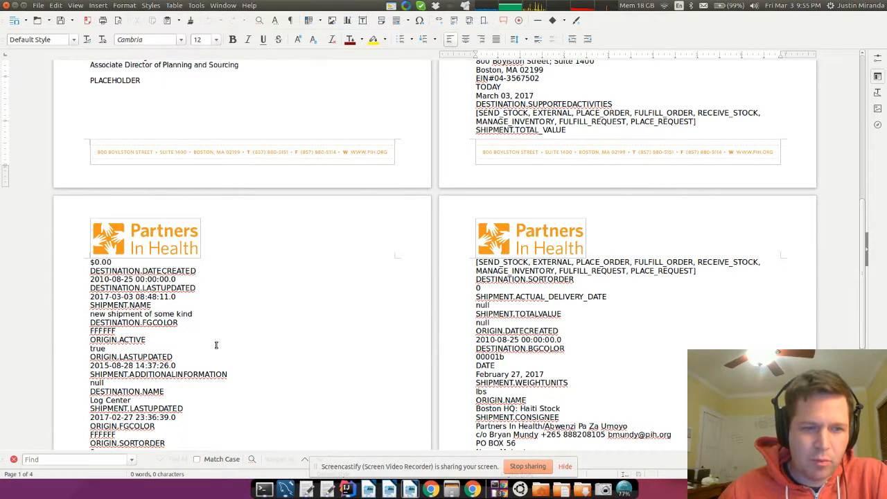
pyautogui.scroll(-4, 216, 345)
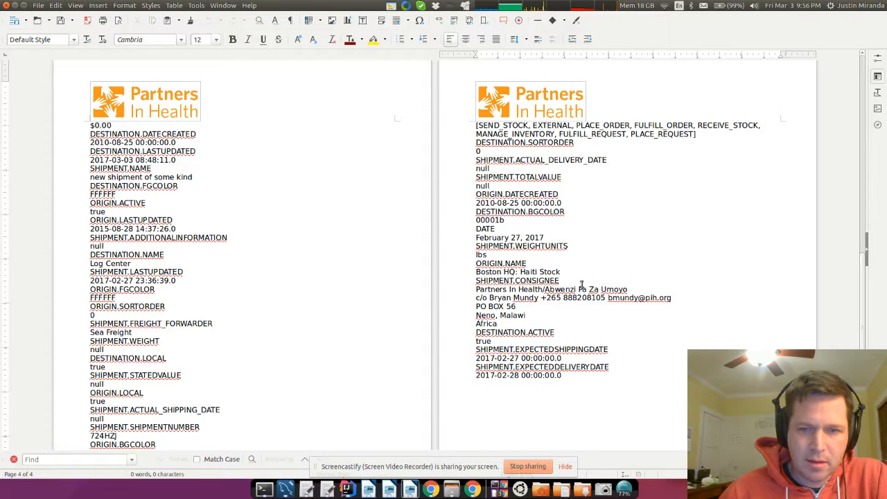
pyautogui.scroll(5, 709, 191)
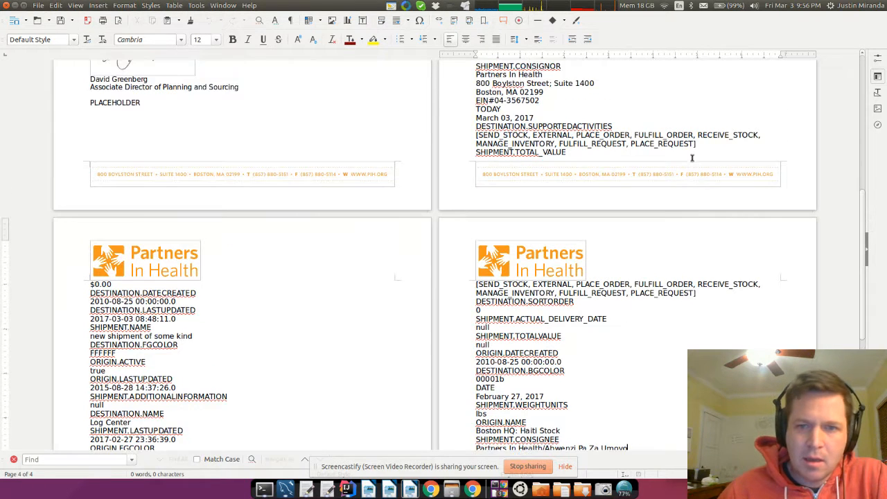
pyautogui.scroll(2, 544, 135)
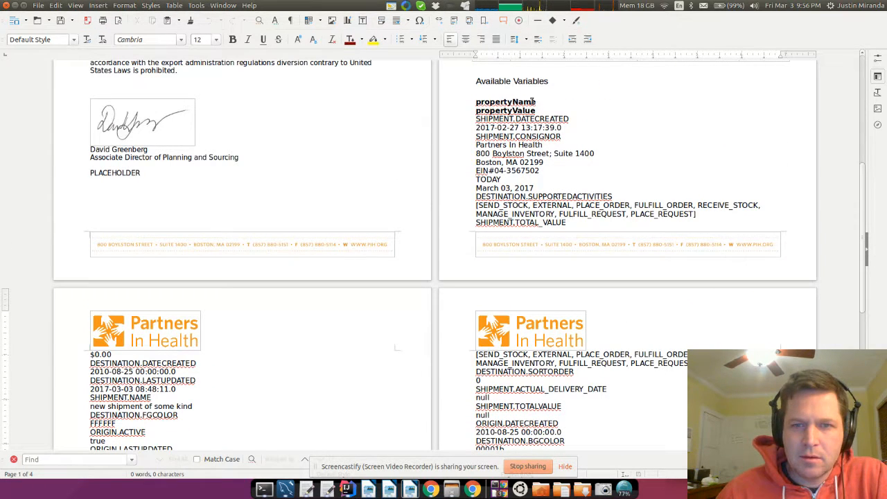
pyautogui.moveTo(478, 119); pyautogui.dragTo(584, 119)
pyautogui.click(488, 119)
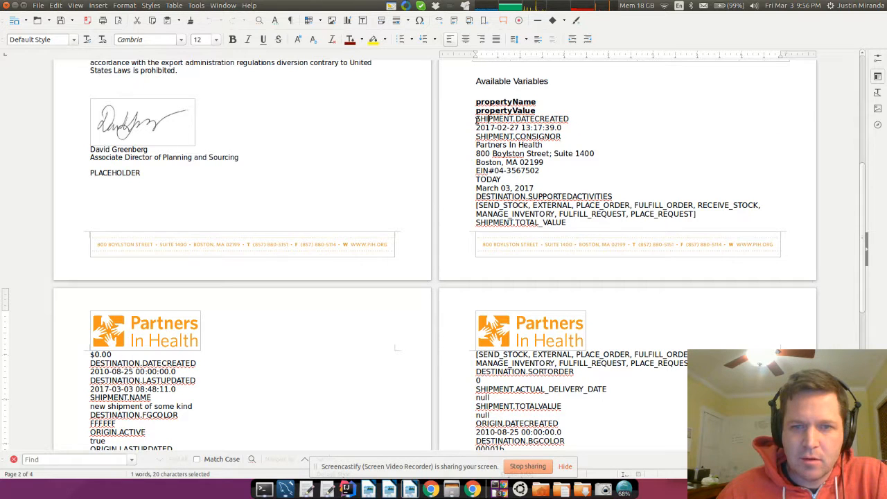
pyautogui.moveTo(476, 119); pyautogui.dragTo(632, 127)
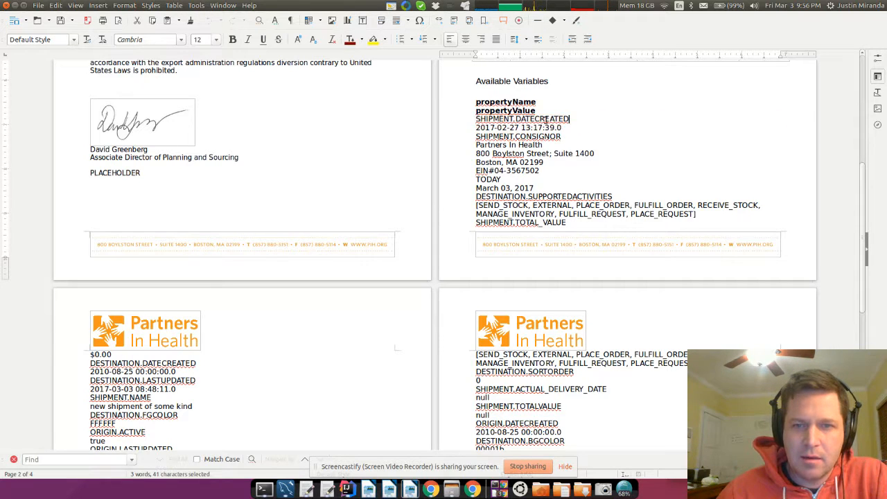
pyautogui.moveTo(477, 120); pyautogui.dragTo(590, 124)
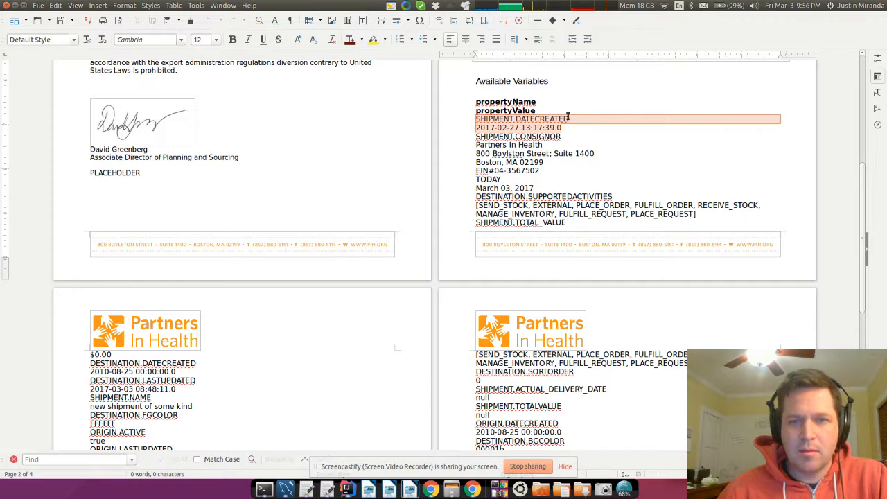
pyautogui.click(568, 119)
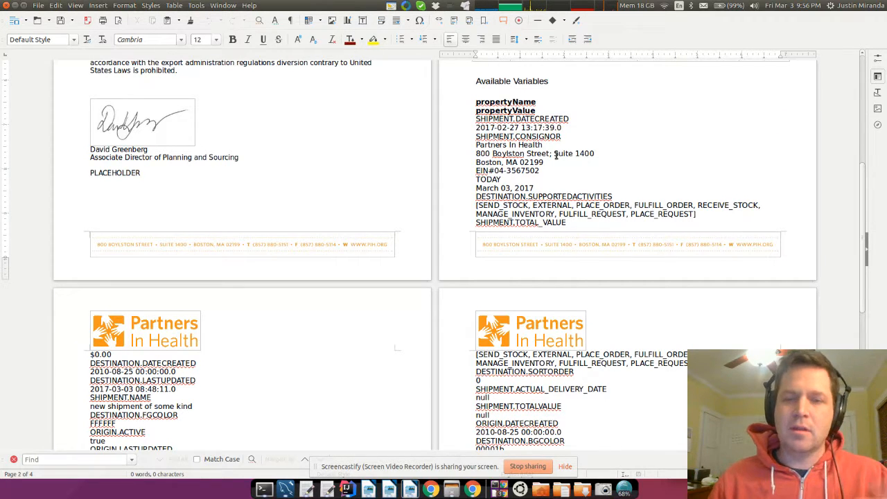
pyautogui.scroll(-10, 555, 155)
pyautogui.scroll(1, 624, 297)
pyautogui.scroll(-1, 622, 298)
pyautogui.scroll(15, 623, 299)
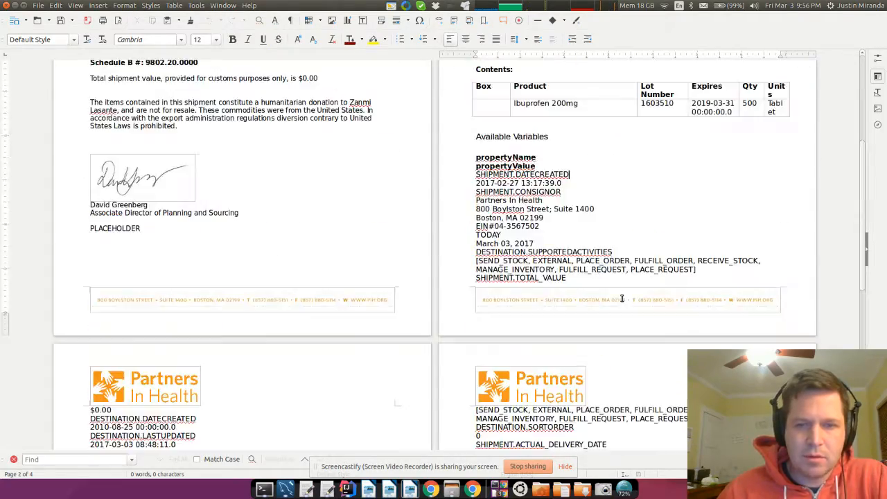
pyautogui.scroll(-8, 599, 280)
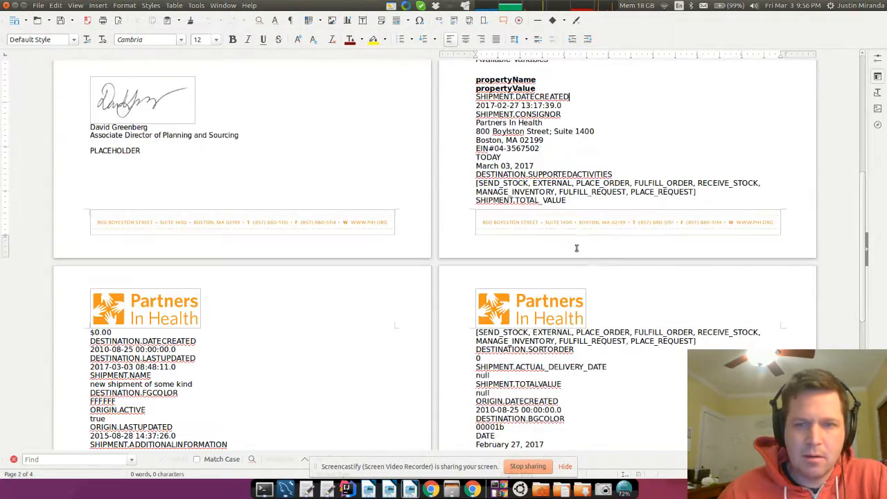
pyautogui.scroll(8, 536, 275)
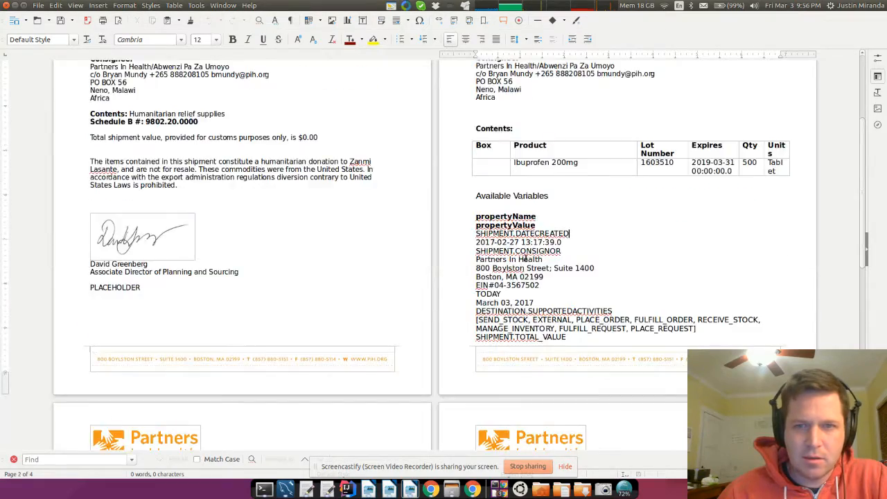
pyautogui.click(503, 282)
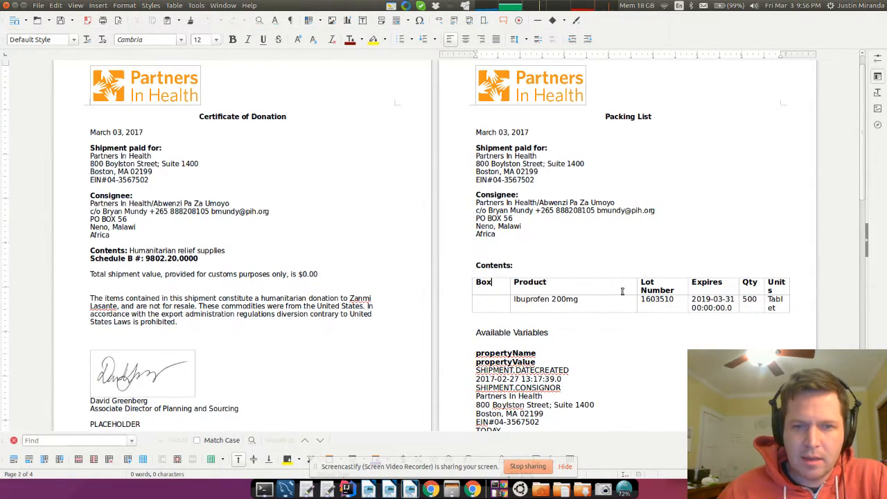
pyautogui.scroll(-18, 623, 291)
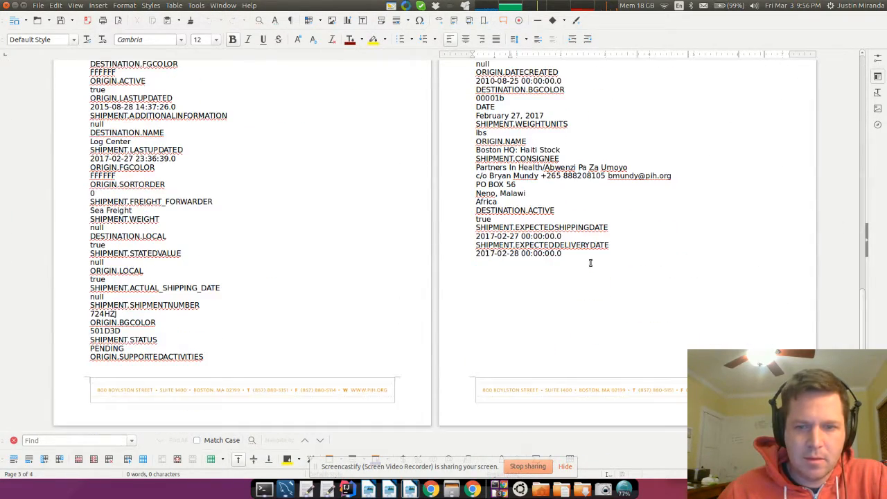
pyautogui.scroll(7, 223, 154)
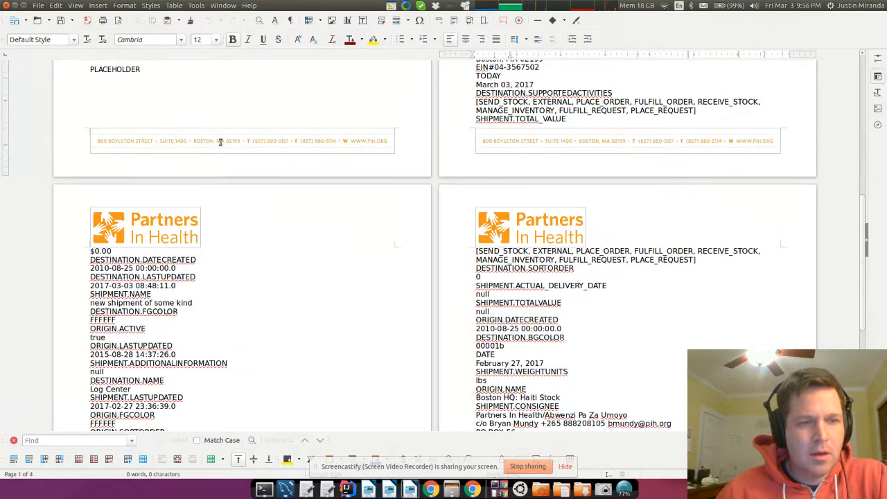
pyautogui.scroll(4, 628, 263)
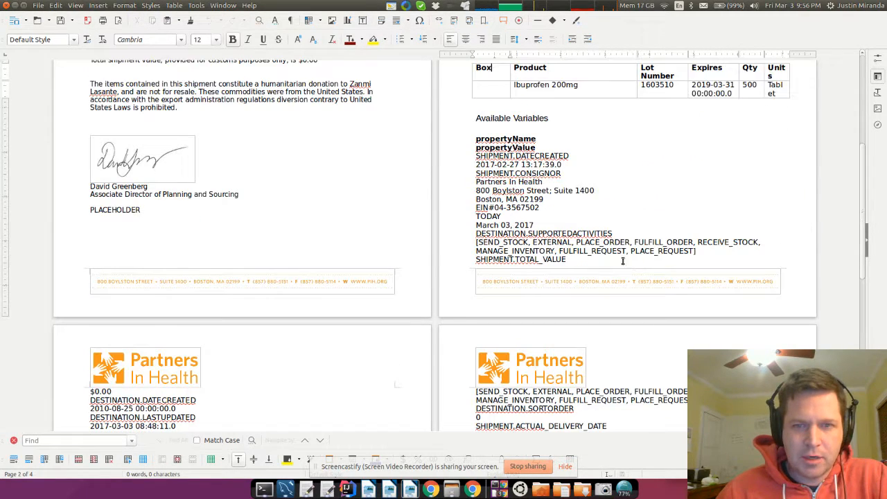
# - Close the generated document and add a {{PACKING_LIST}} line above the Malawi letter's luggage table
pyautogui.click(7, 5)
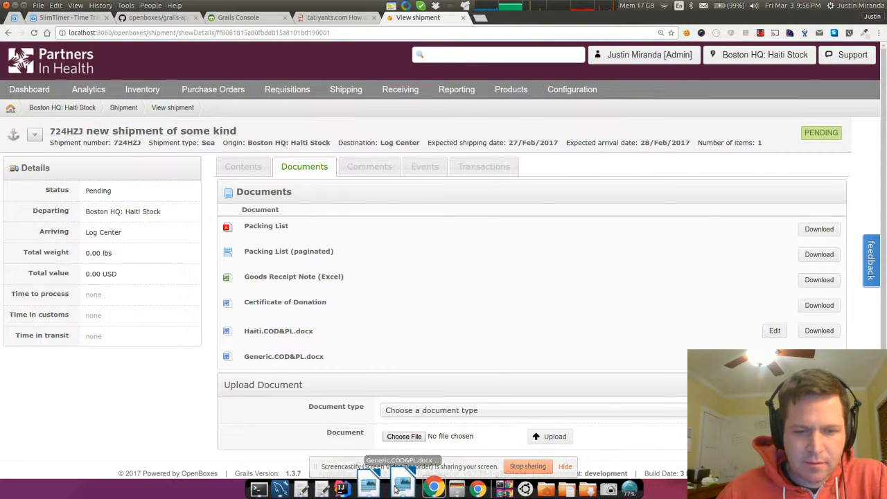
pyautogui.click(400, 489)
pyautogui.click(379, 489)
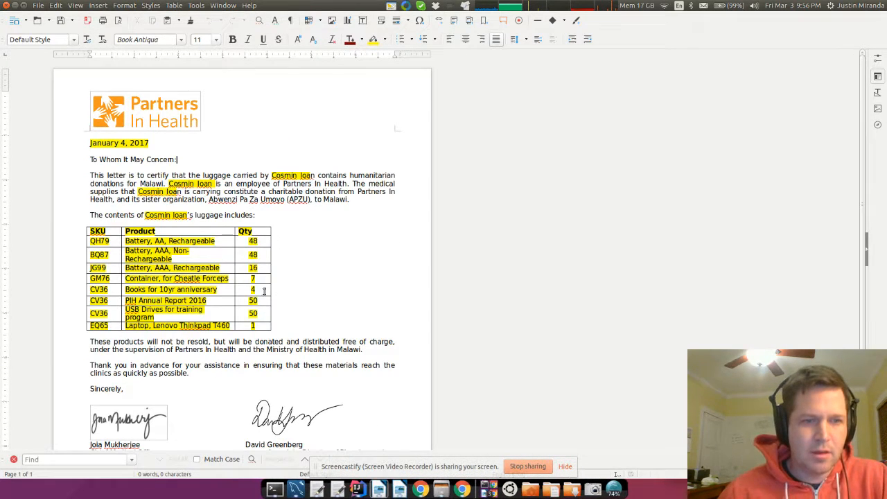
pyautogui.press('Return')
pyautogui.press('Return')
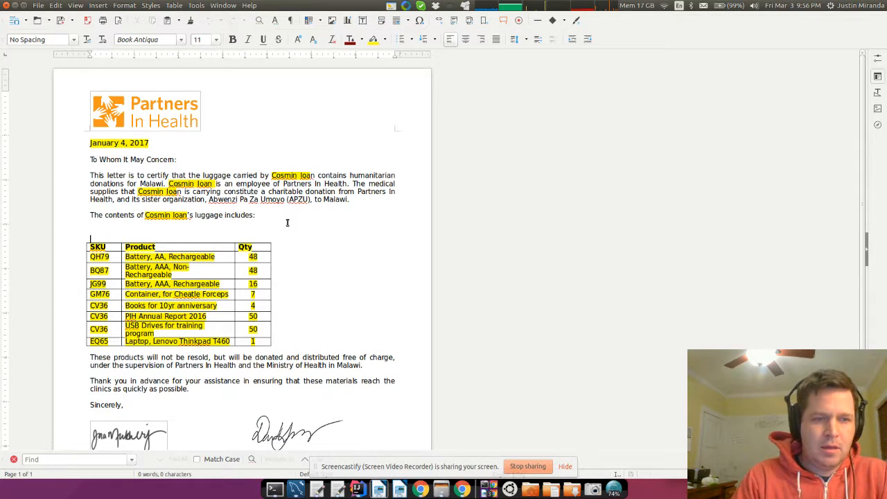
pyautogui.press('Down')
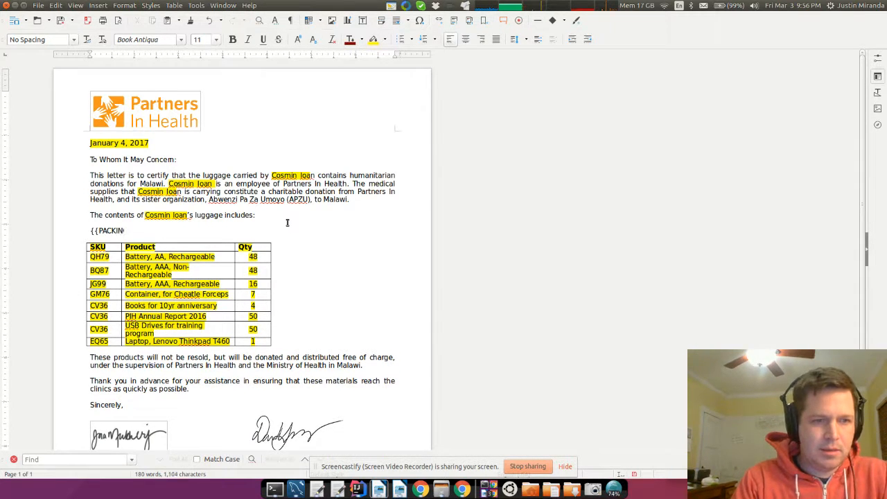
pyautogui.write('LIST}}')
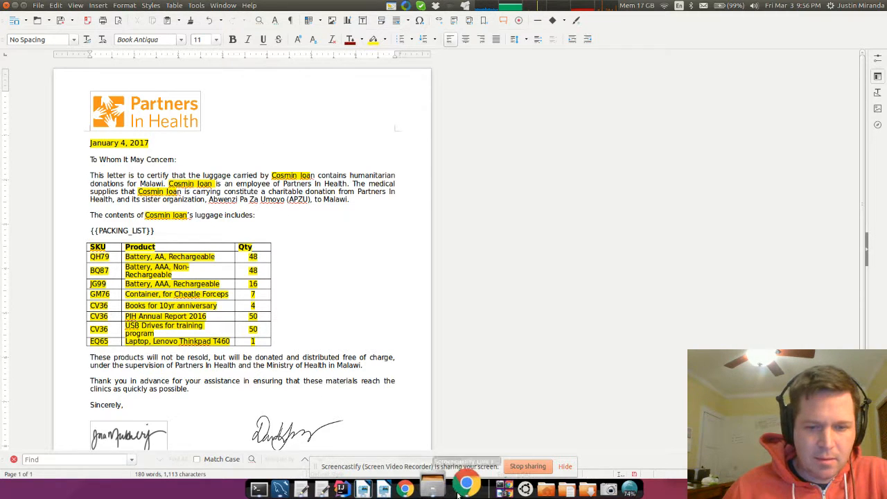
# - Download the shipment's generated Generic.COD&PL.docx from OpenBoxes and open it in Writer
pyautogui.click(382, 487)
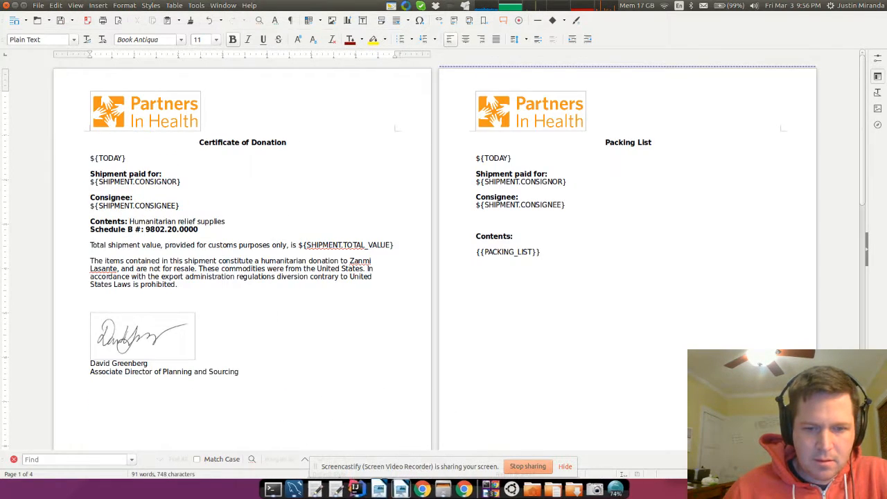
pyautogui.click(379, 487)
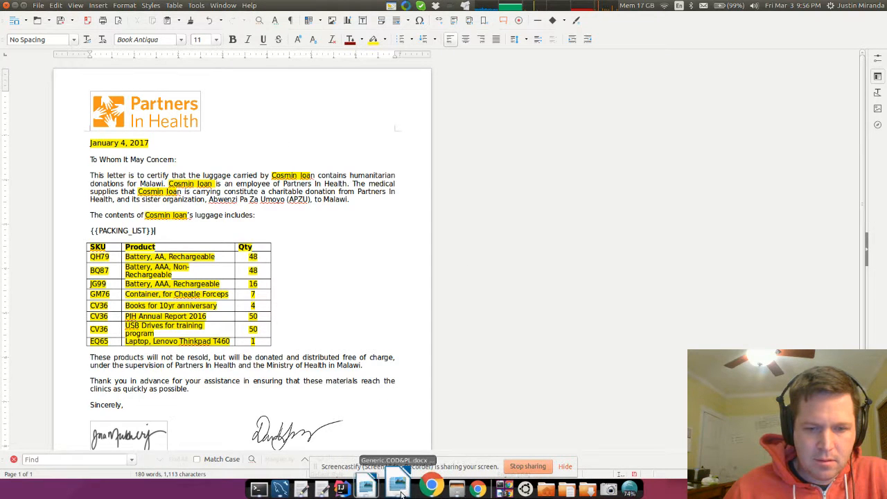
pyautogui.click(381, 488)
pyautogui.click(428, 489)
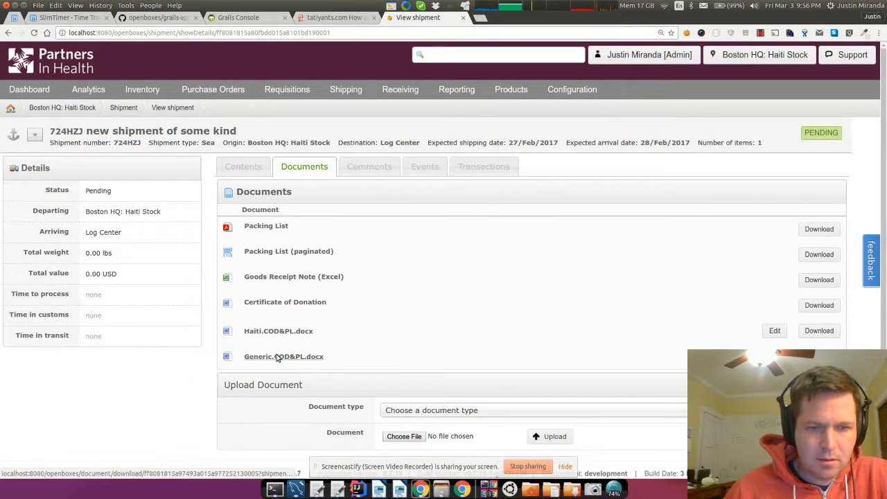
pyautogui.click(316, 358)
pyautogui.click(34, 474)
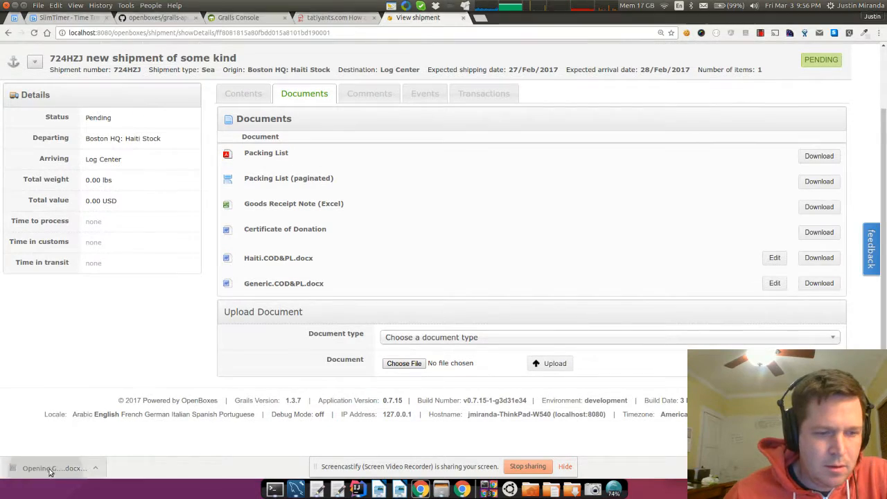
pyautogui.scroll(-15, 208, 246)
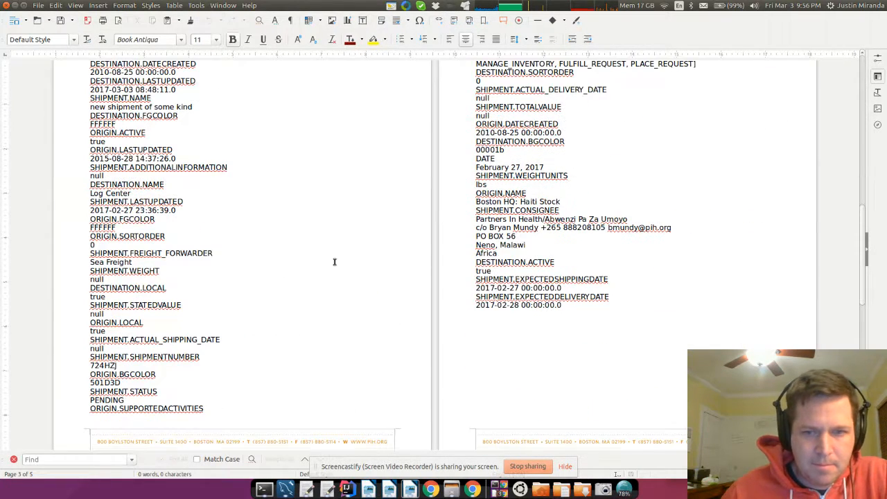
# - Search the generated document for CARRIER, then return to the Malawi suitcase letter
pyautogui.write('C')
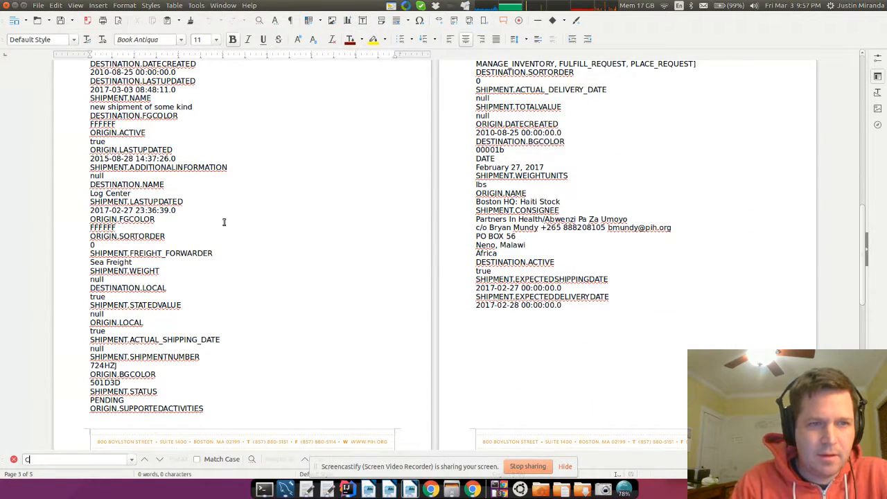
pyautogui.write('ARRIER')
pyautogui.press('Return')
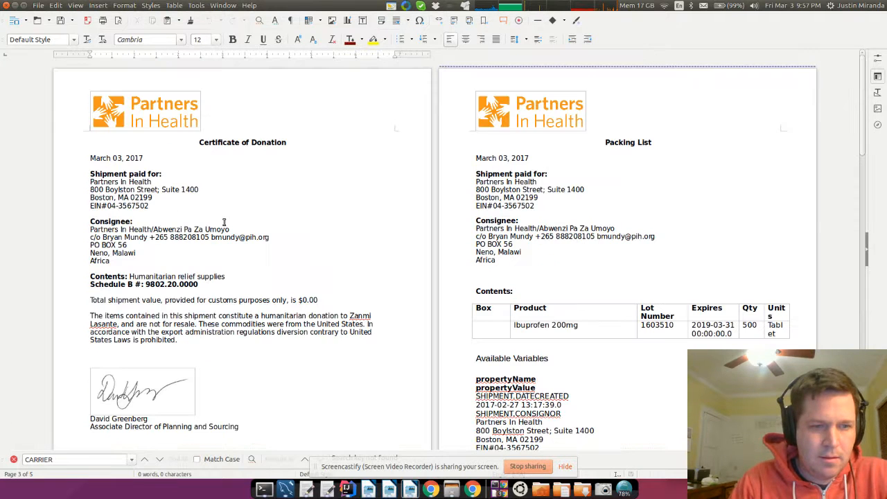
pyautogui.scroll(-1, 629, 294)
pyautogui.scroll(-6, 628, 294)
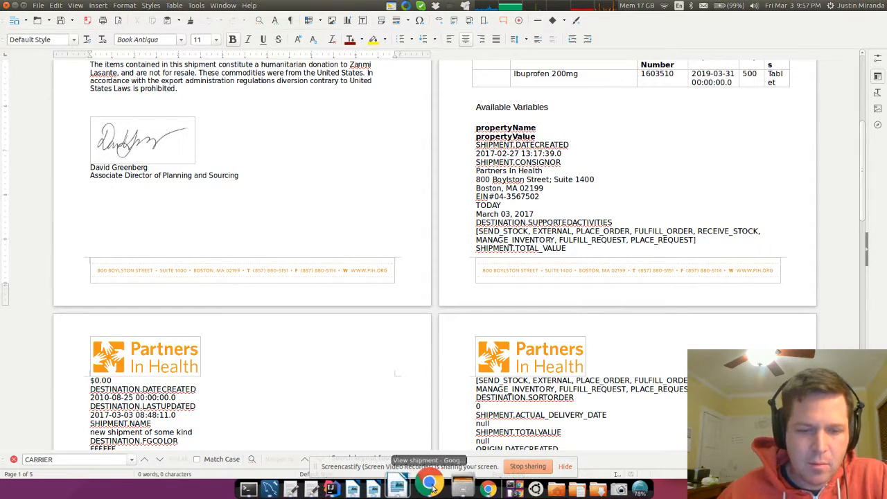
pyautogui.click(409, 489)
pyautogui.click(374, 488)
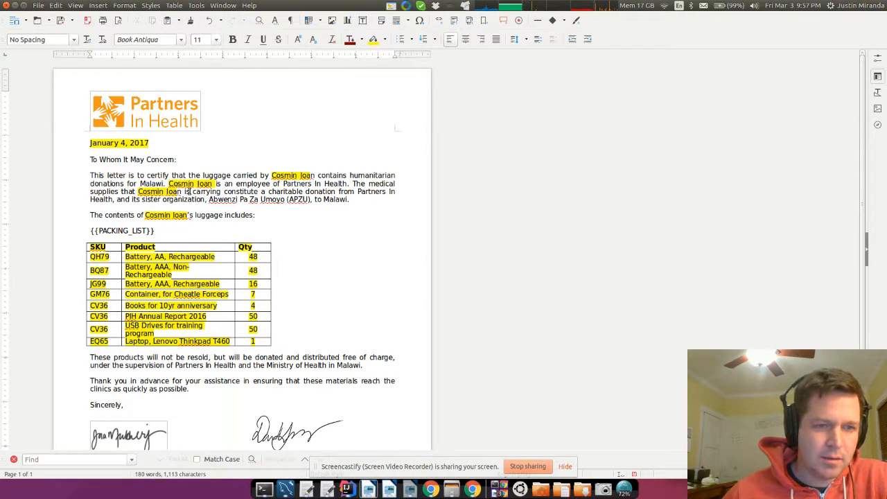
# - Replace the carrier's name in the second sentence with '{{' and bring up the certificate and packing-list template
pyautogui.doubleClick(188, 183)
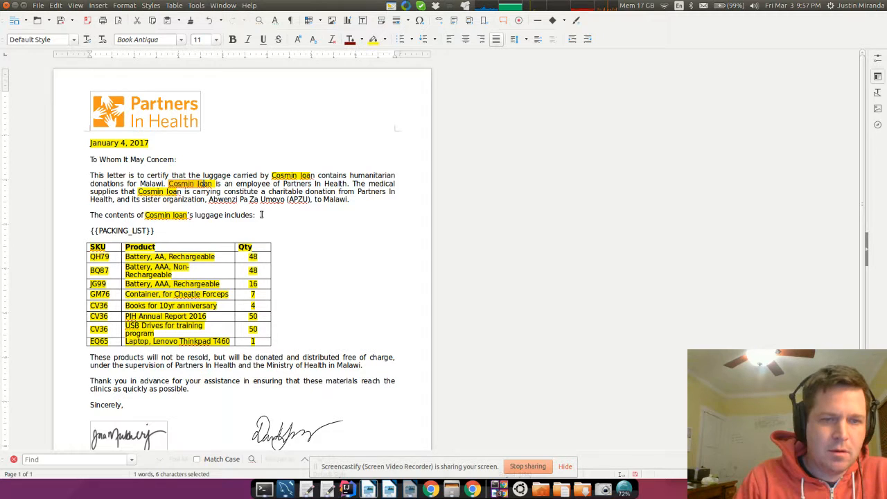
pyautogui.write('{{')
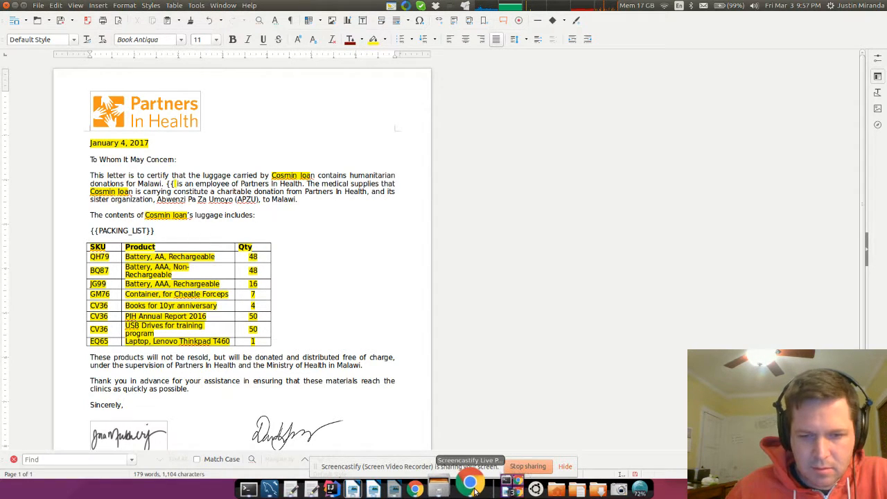
pyautogui.click(394, 488)
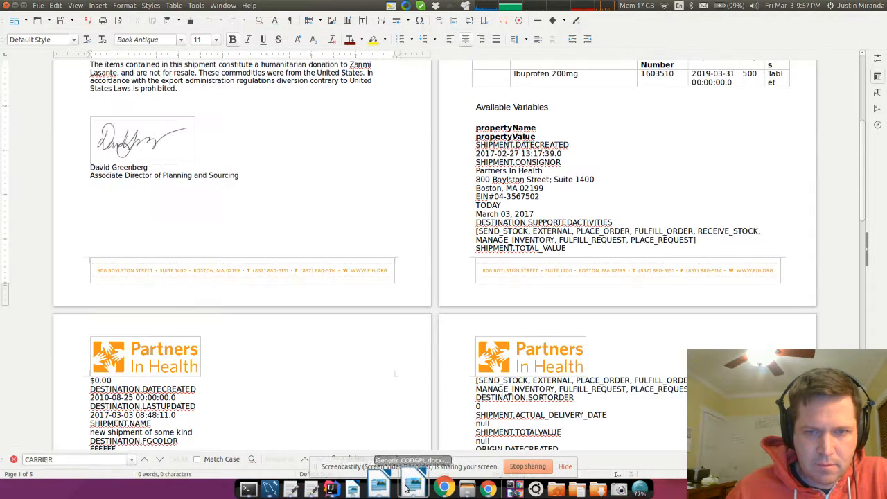
pyautogui.scroll(-4, 411, 347)
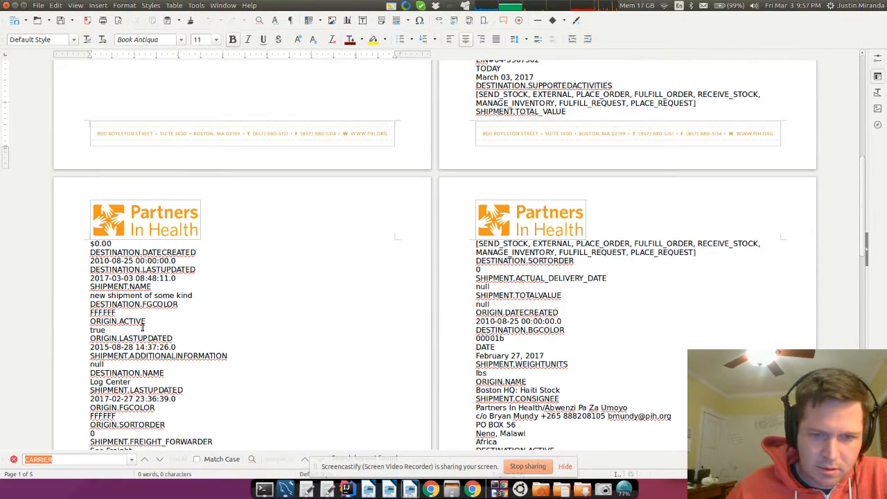
pyautogui.scroll(-2, 622, 350)
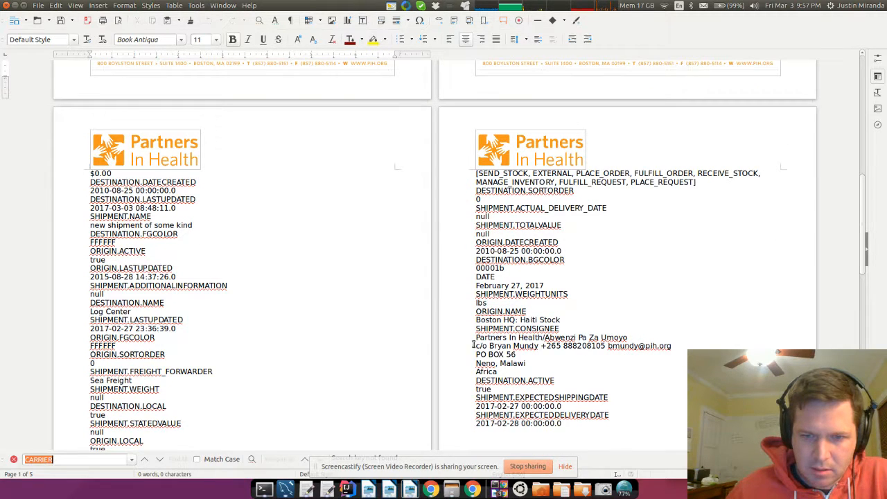
pyautogui.click(430, 486)
pyautogui.click(377, 491)
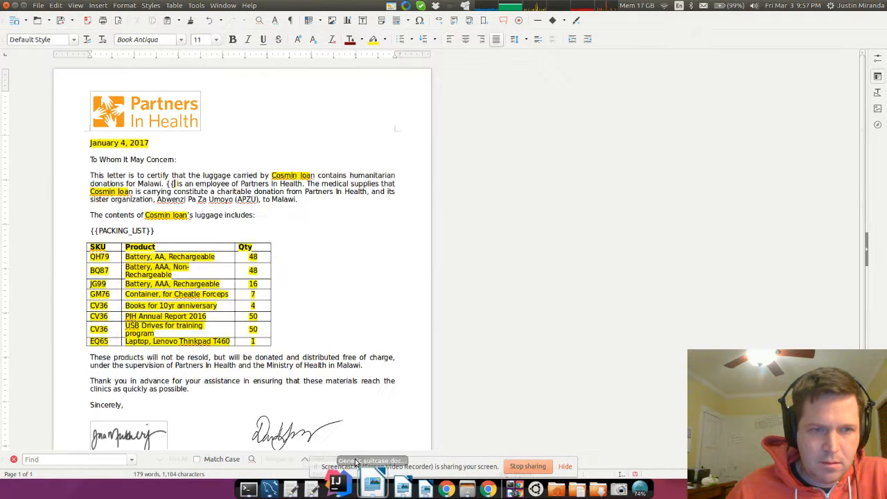
# - Complete the first placeholder as ${ORIGIN.NAME} in the Malawi letter, removing the extra closing brace
pyautogui.click(374, 490)
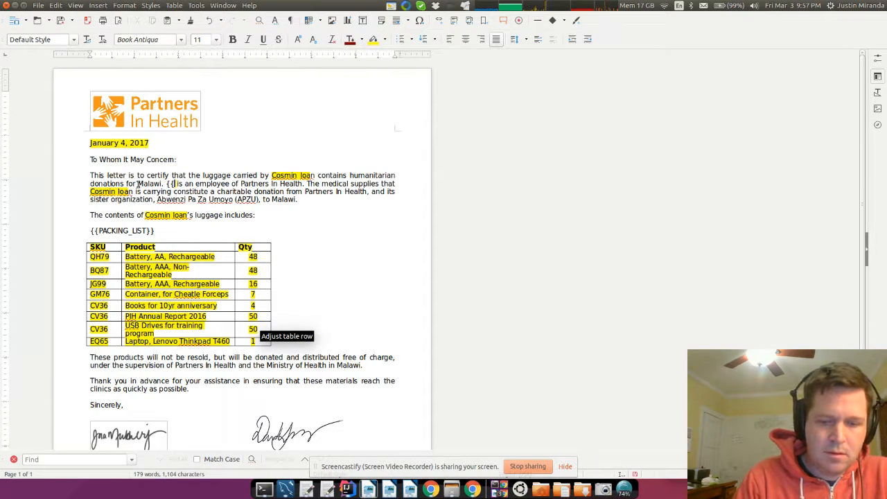
pyautogui.write('ORIGIN.NAME}}')
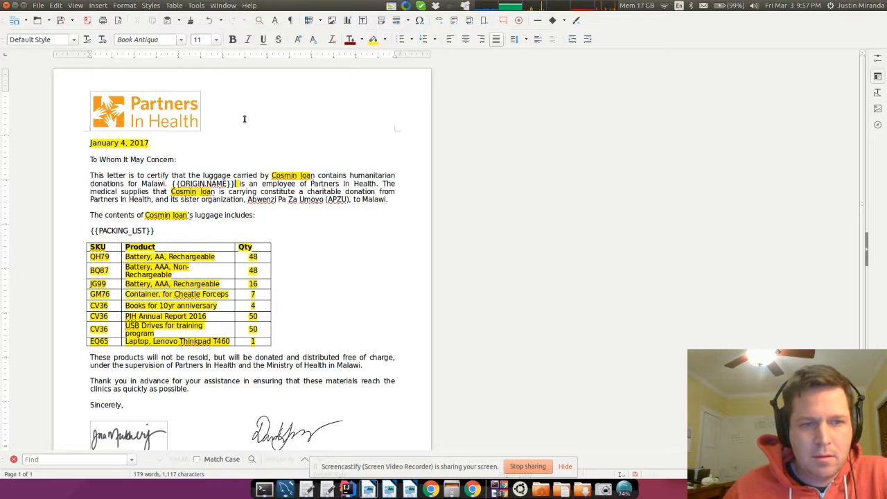
pyautogui.click(173, 184)
pyautogui.write('$')
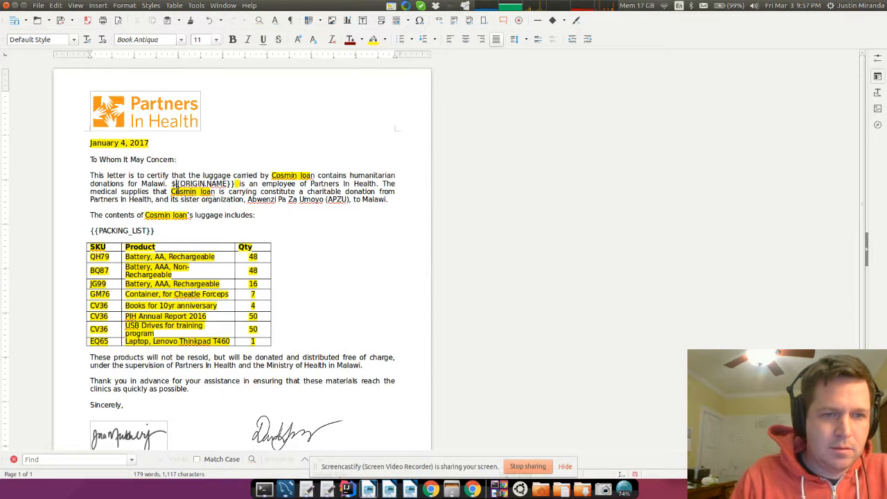
pyautogui.press('Delete')
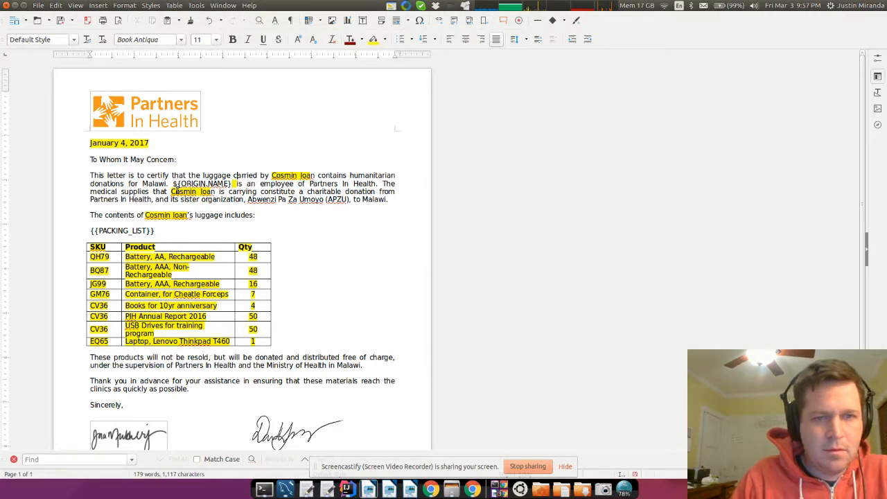
# - Replace the names after 'luggage carried by', before 's luggage includes' and in the medical-supplies sentence with ${ORIGIN.NAME}
pyautogui.moveTo(276, 175); pyautogui.dragTo(298, 175)
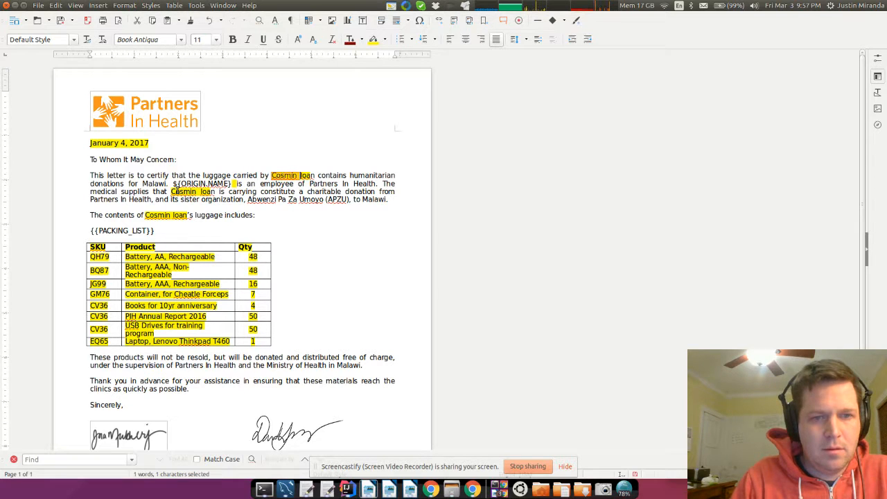
pyautogui.hotkey('shift', 'Right')
pyautogui.write('${ORIG')
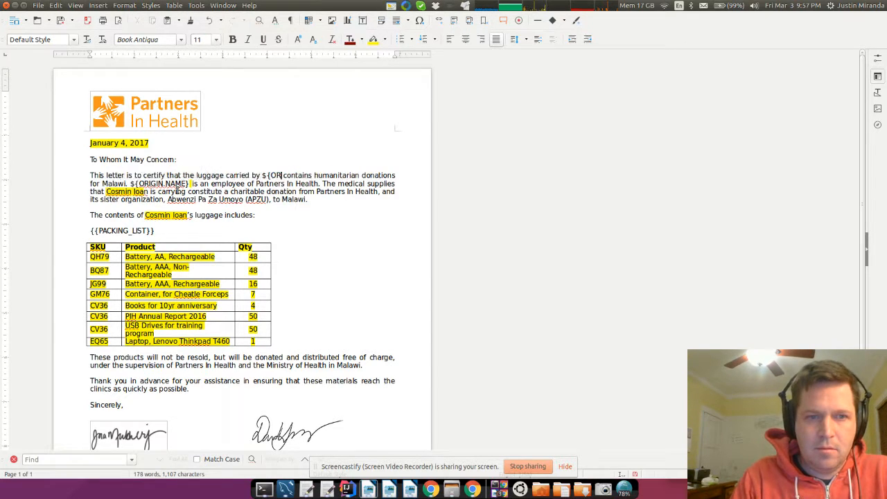
pyautogui.write('IN.NAME')
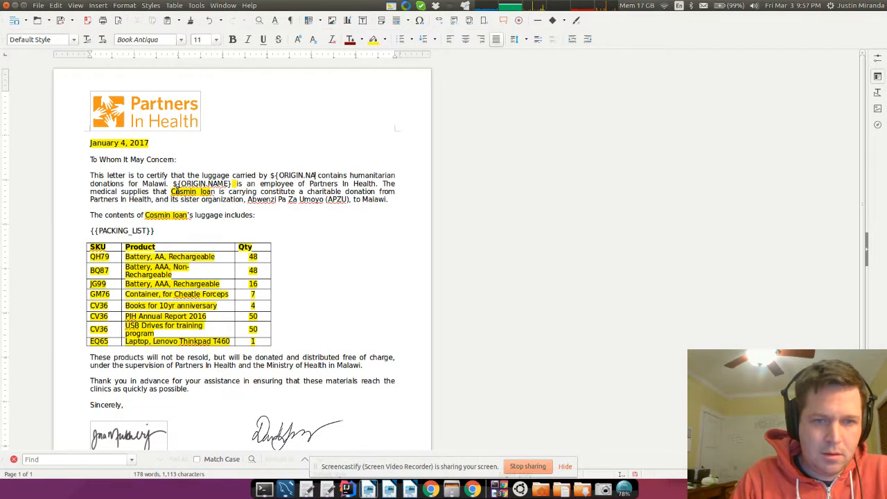
pyautogui.write('}')
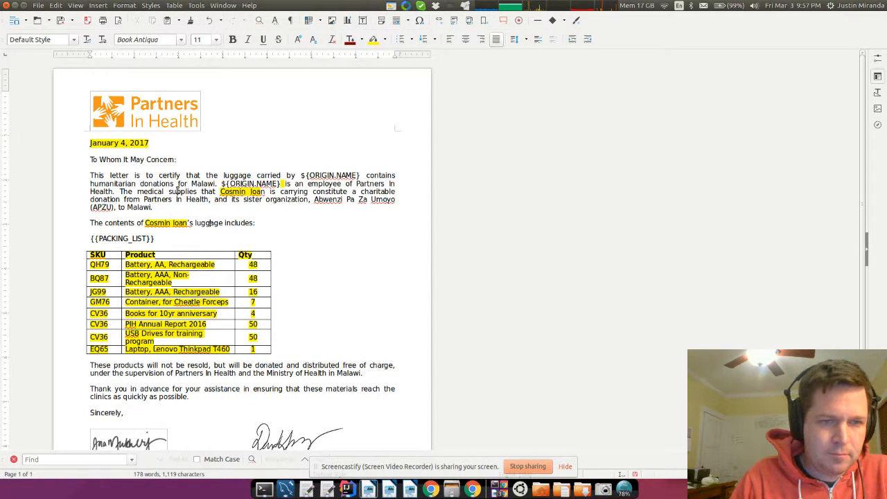
pyautogui.press('BackSpace')
pyautogui.press('BackSpace')
pyautogui.press('BackSpace')
pyautogui.press('BackSpace')
pyautogui.press('BackSpace')
pyautogui.press('BackSpace')
pyautogui.press('BackSpace')
pyautogui.press('BackSpace')
pyautogui.press('BackSpace')
pyautogui.press('BackSpace')
pyautogui.press('BackSpace')
pyautogui.press('BackSpace')
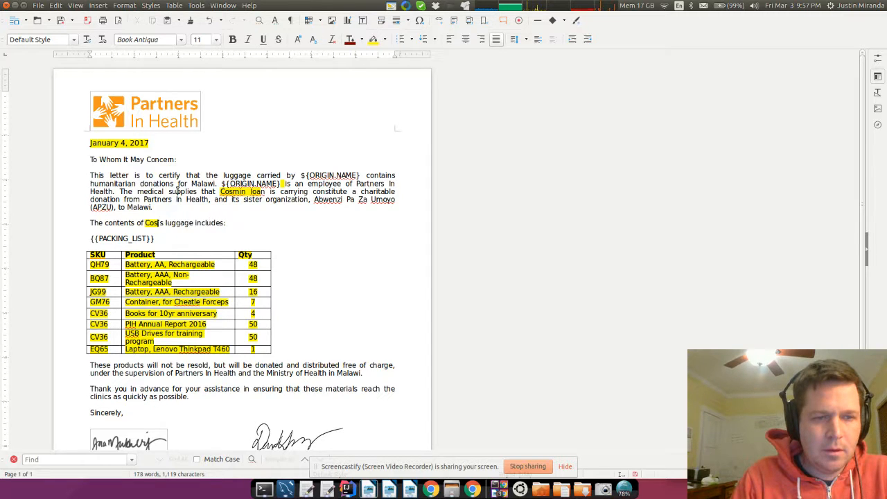
pyautogui.write('${ORIGIN.NAME}')
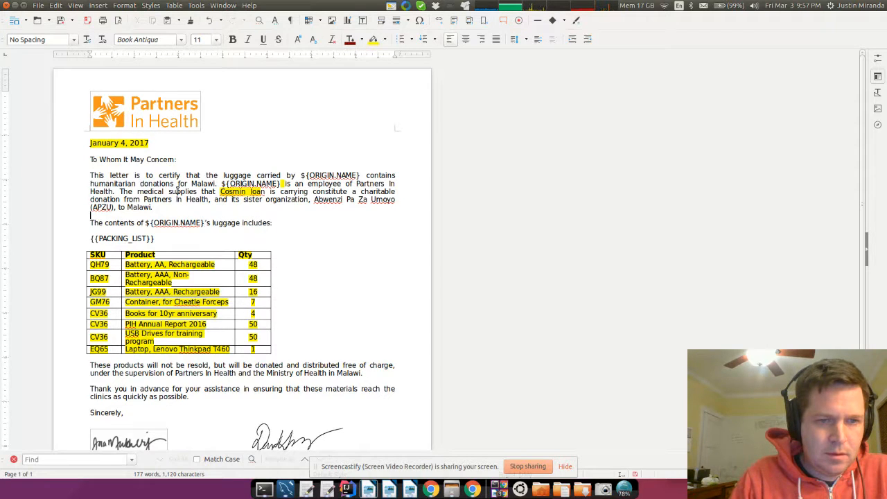
pyautogui.press('Up')
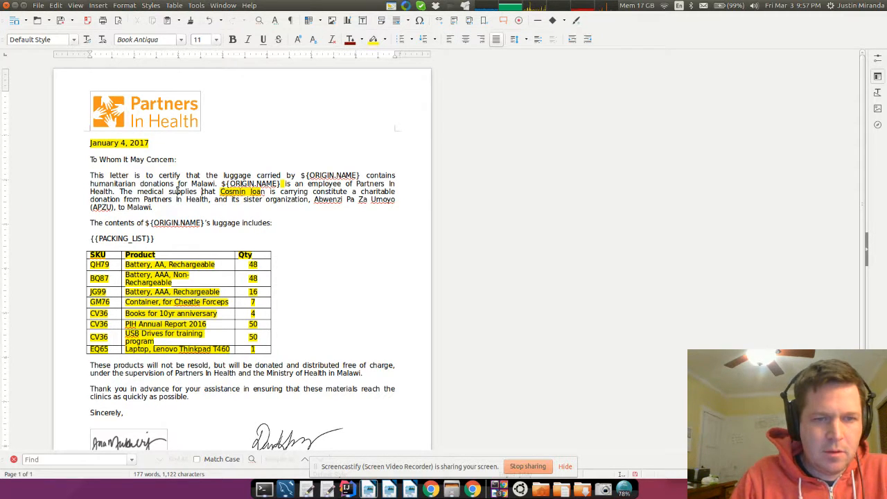
pyautogui.hotkey('shift', 'Right')
pyautogui.hotkey('shift', 'Right')
pyautogui.hotkey('shift', 'Right')
pyautogui.hotkey('shift', 'Right')
pyautogui.hotkey('shift', 'Right')
pyautogui.hotkey('shift', 'Right')
pyautogui.hotkey('shift', 'Right')
pyautogui.hotkey('shift', 'Right')
pyautogui.hotkey('shift', 'Right')
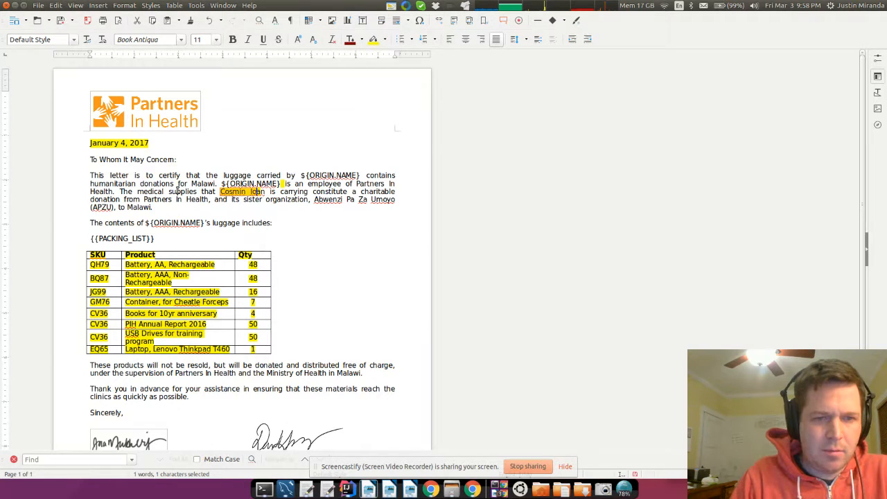
pyautogui.write('${ORIG')
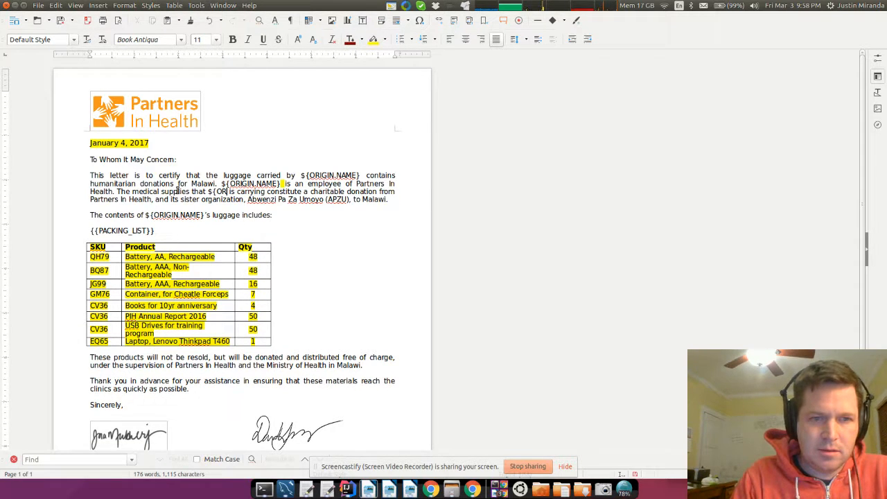
pyautogui.write('IN.NAME}')
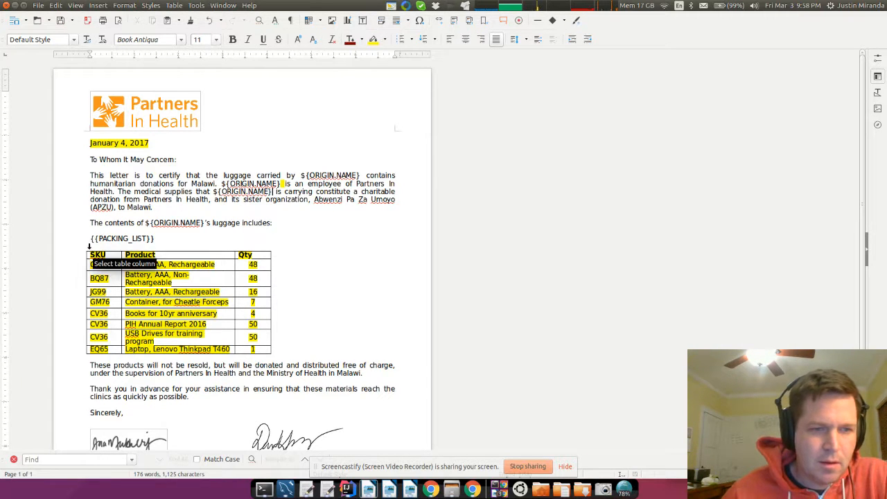
# - Empty every packing-list table row, including the EQ65 laptop row, and reselect the blank grid
pyautogui.moveTo(90, 257); pyautogui.dragTo(292, 339)
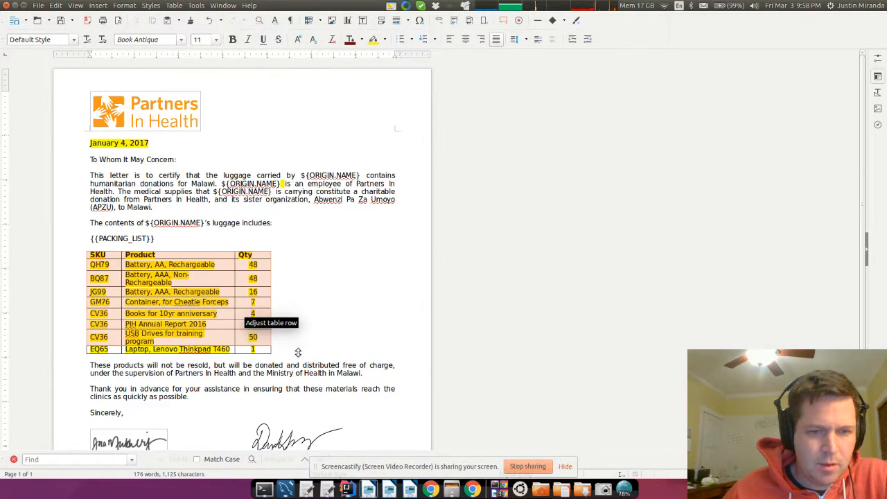
pyautogui.press('Delete')
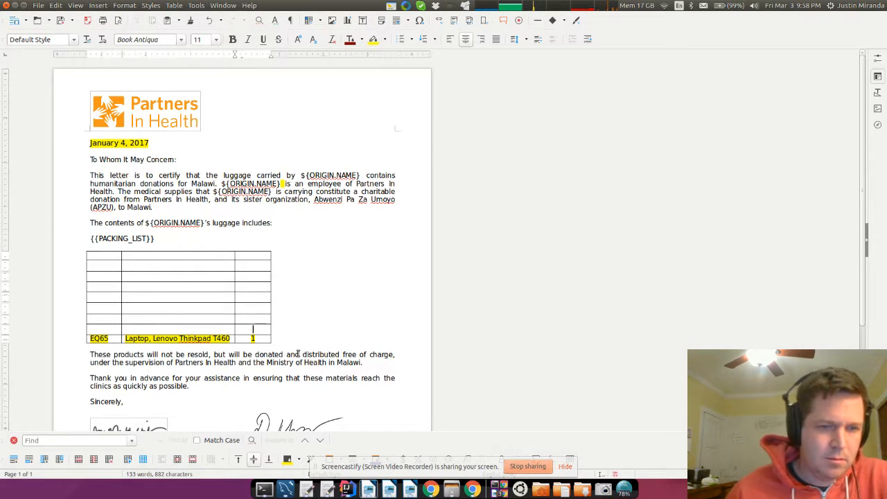
pyautogui.moveTo(105, 255); pyautogui.dragTo(354, 360)
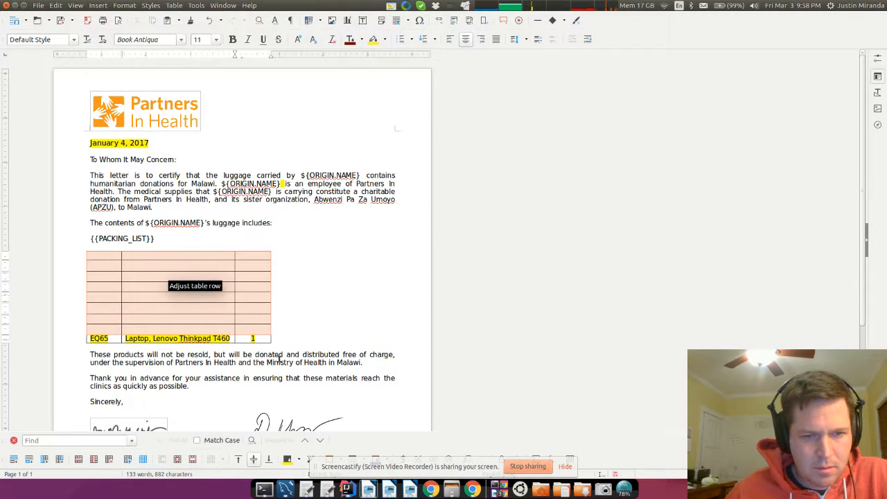
pyautogui.moveTo(277, 358); pyautogui.dragTo(254, 337)
pyautogui.rightClick(253, 335)
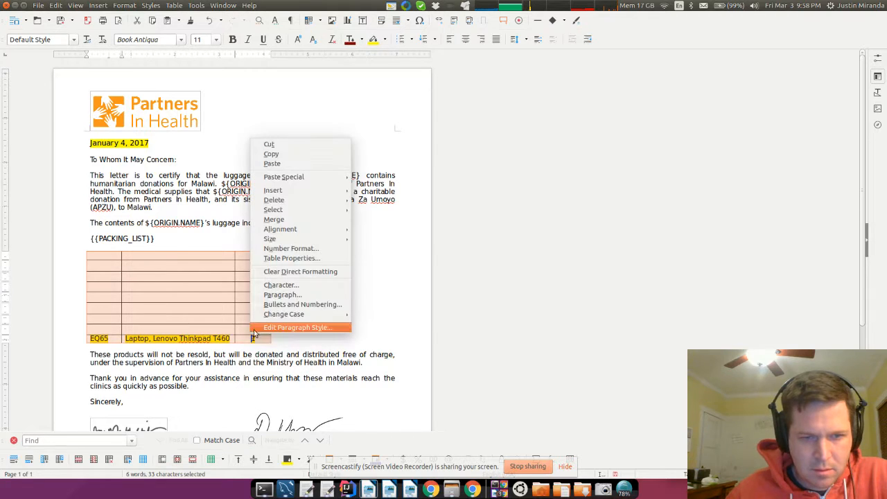
pyautogui.rightClick(222, 305)
pyautogui.rightClick(205, 302)
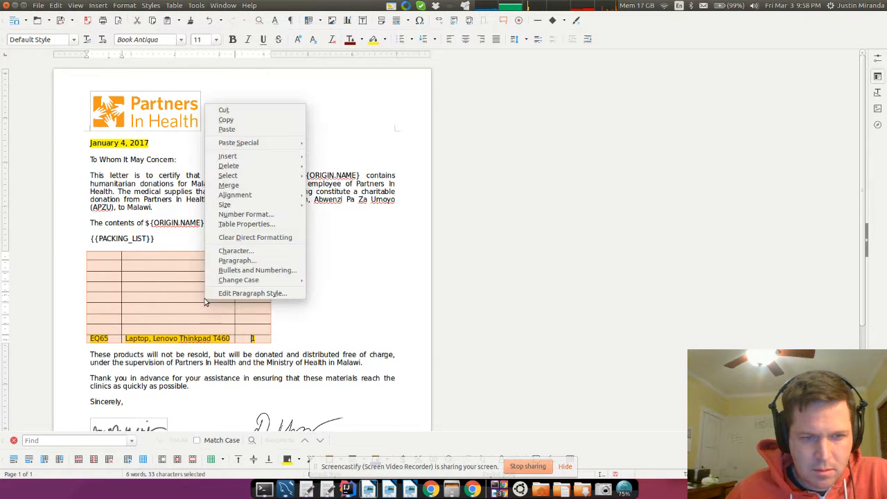
pyautogui.press('Escape')
pyautogui.moveTo(114, 254); pyautogui.dragTo(248, 337)
pyautogui.rightClick(247, 337)
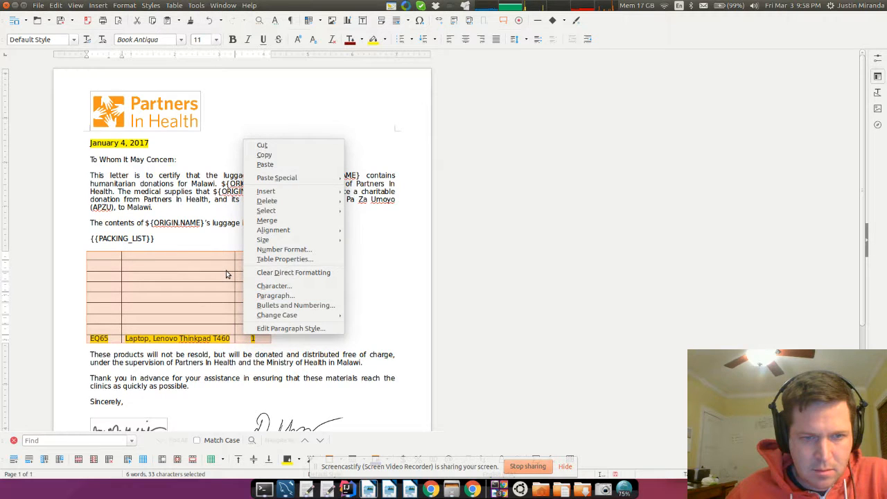
pyautogui.press('Escape')
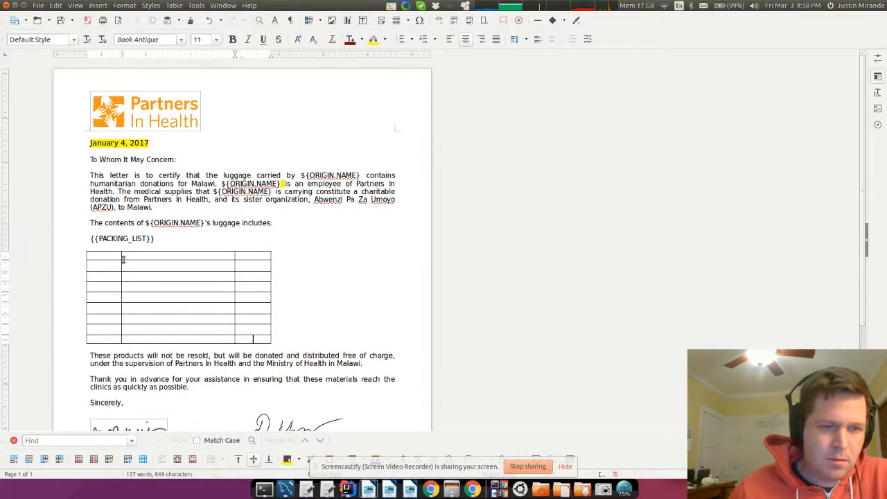
pyautogui.moveTo(112, 256); pyautogui.dragTo(250, 336)
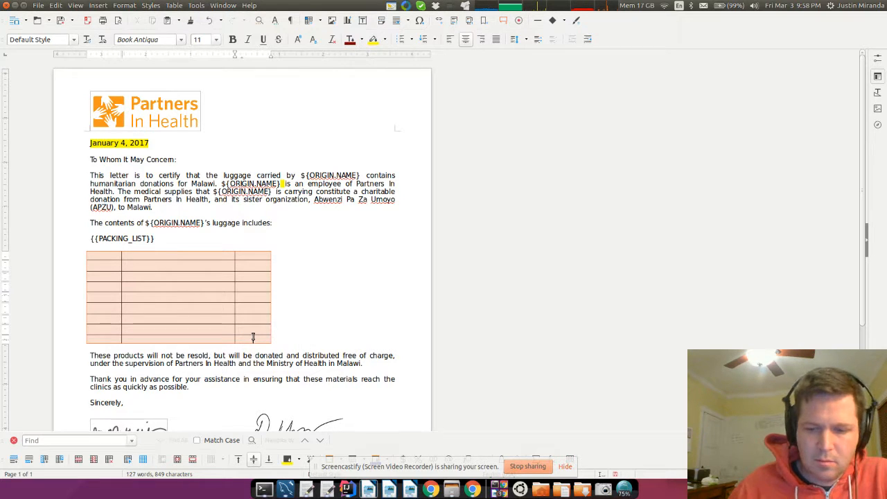
# - Delete the empty luggage table with Table > Delete > Table, then select 'Abwenzi Pa Za Umoyo (APZU)' and 'Malawi'
pyautogui.click(252, 336)
pyautogui.click(203, 287)
pyautogui.moveTo(123, 258); pyautogui.dragTo(253, 340)
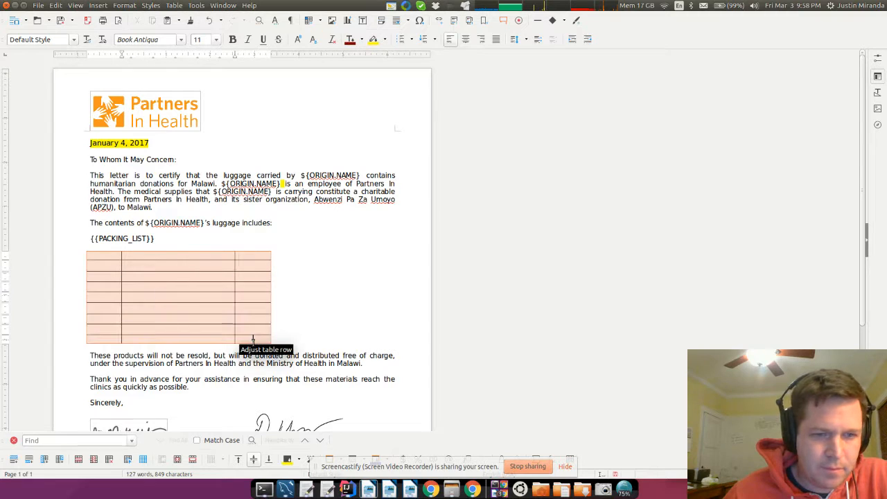
pyautogui.click(97, 6)
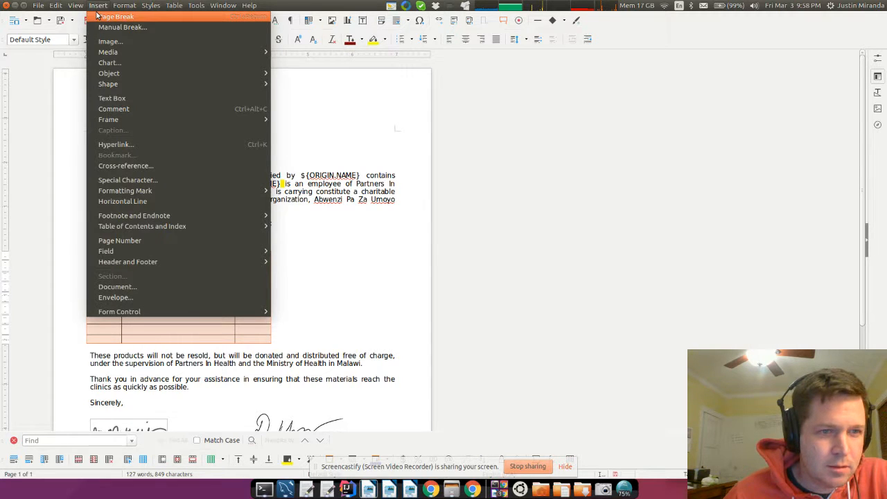
pyautogui.moveTo(142, 10)
pyautogui.moveTo(174, 5)
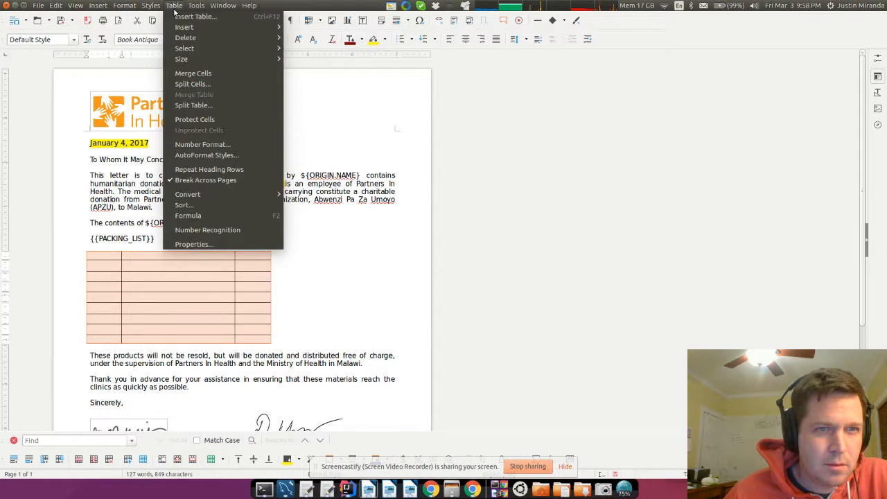
pyautogui.moveTo(269, 40)
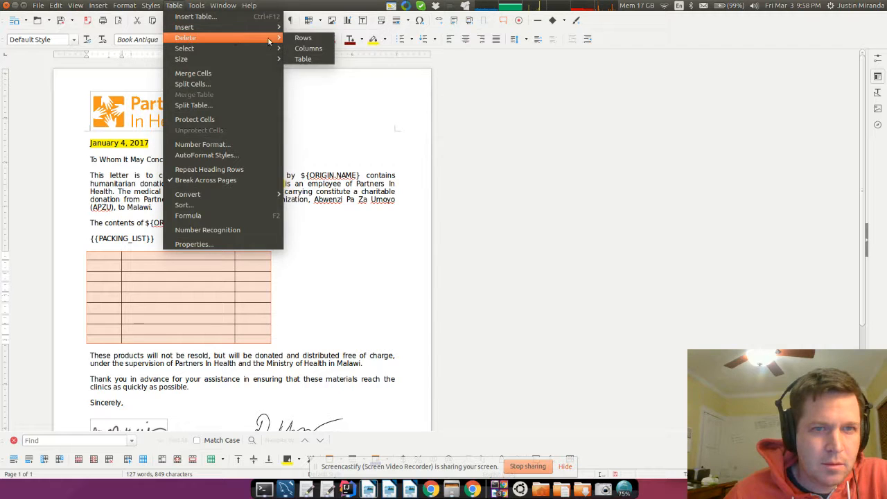
pyautogui.click(303, 59)
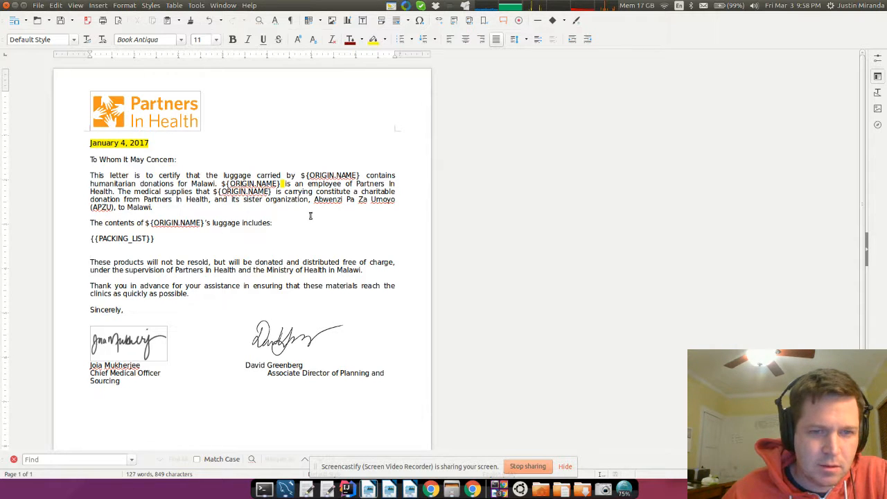
pyautogui.moveTo(332, 202); pyautogui.dragTo(111, 207)
pyautogui.doubleClick(131, 208)
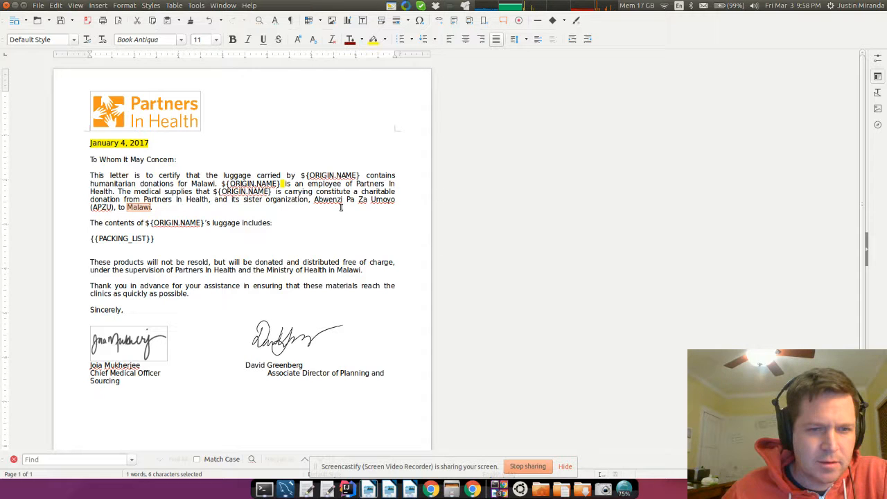
# - Review the shipment page and letter template, then start a new document from the OpenBoxes document list
pyautogui.click(431, 487)
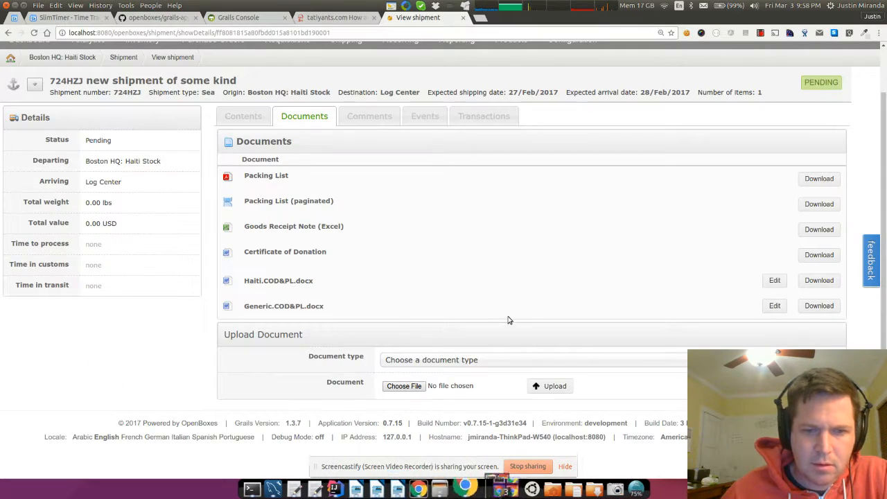
pyautogui.scroll(1, 584, 102)
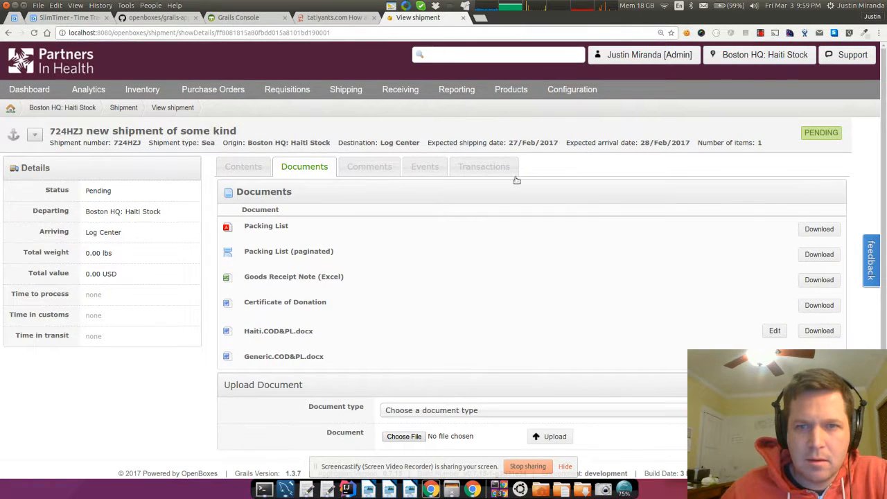
pyautogui.moveTo(593, 90)
pyautogui.click(563, 338)
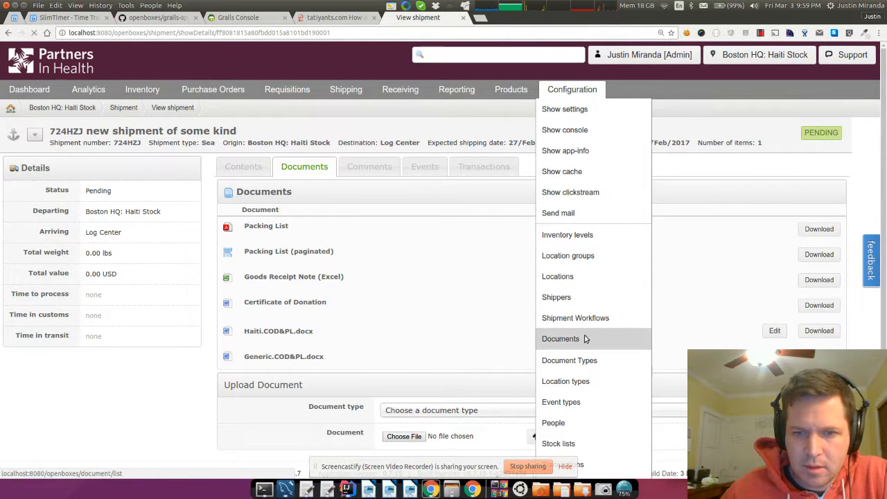
pyautogui.click(409, 489)
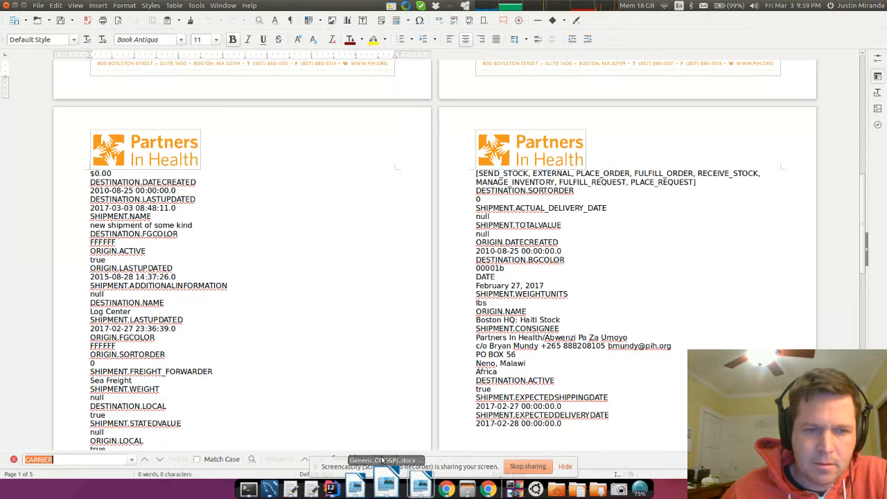
pyautogui.click(6, 5)
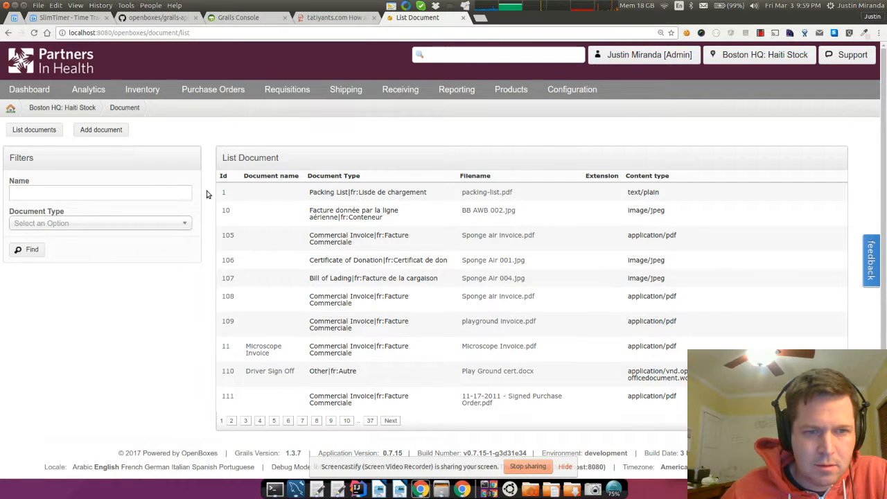
pyautogui.click(104, 130)
# - Upload Generic suitcase.docx as a new Shipping Template document
pyautogui.click(305, 181)
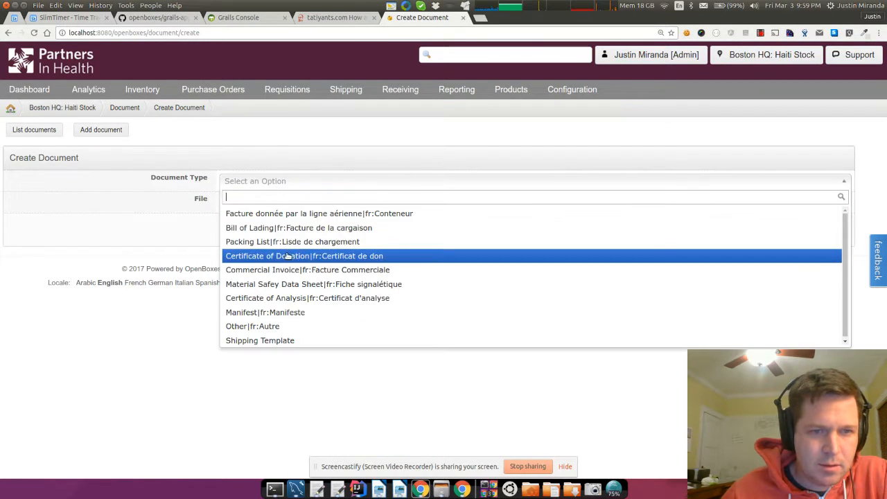
pyautogui.click(283, 340)
pyautogui.click(243, 204)
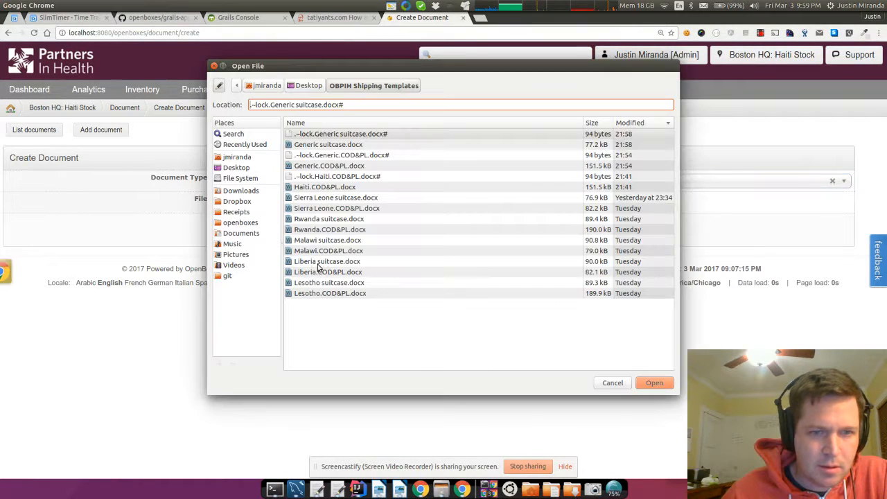
pyautogui.doubleClick(335, 145)
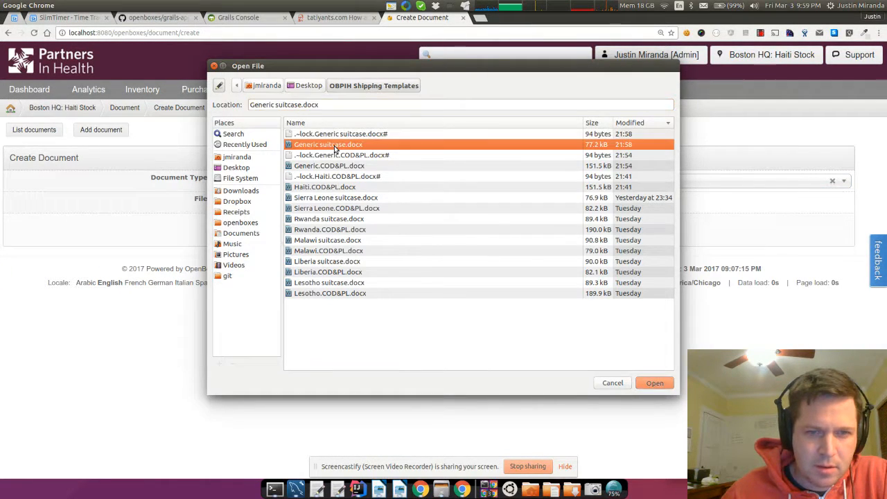
pyautogui.click(241, 231)
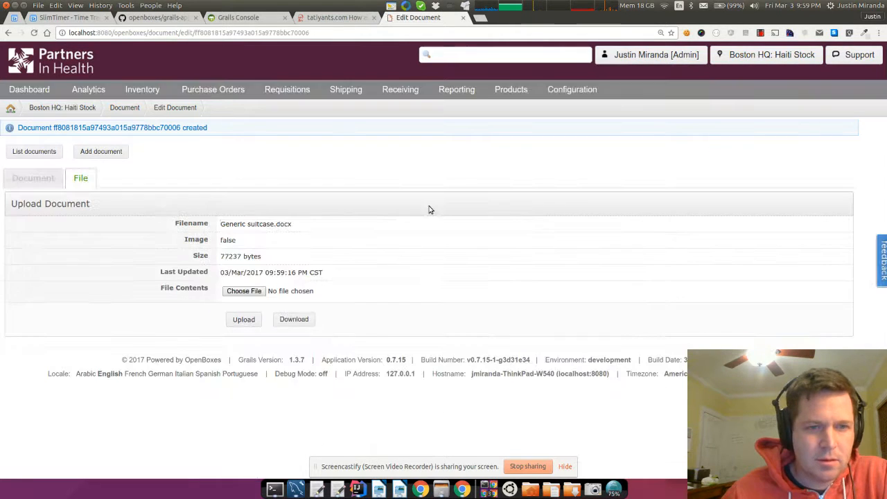
# - Rename the uploaded document to 'Suitcase Letter' and save it
pyautogui.click(31, 178)
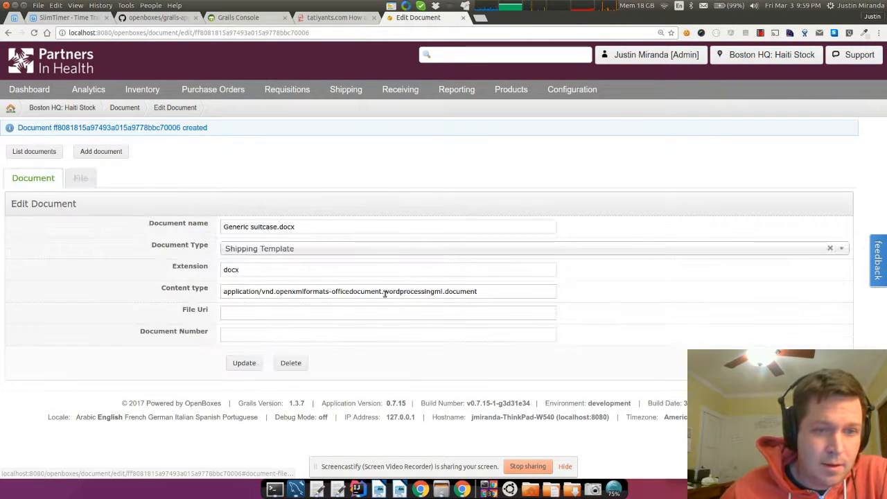
pyautogui.moveTo(309, 226); pyautogui.dragTo(220, 227)
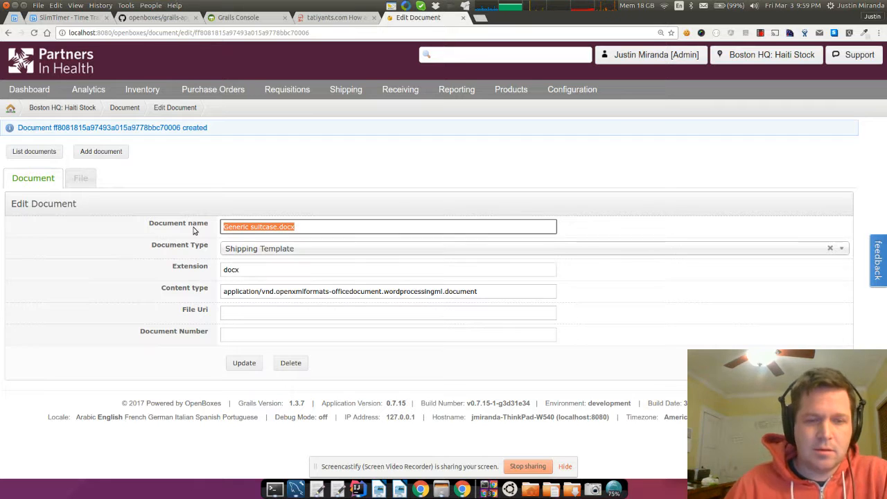
pyautogui.write('Suit')
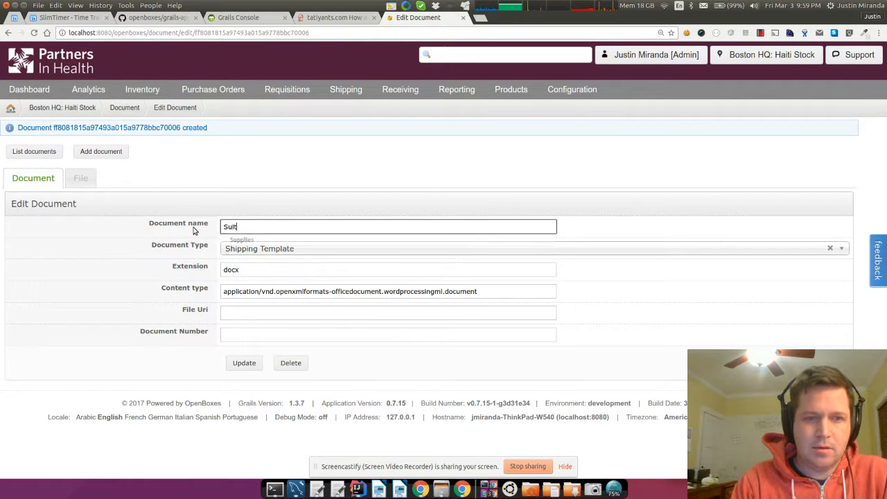
pyautogui.write('case Letter')
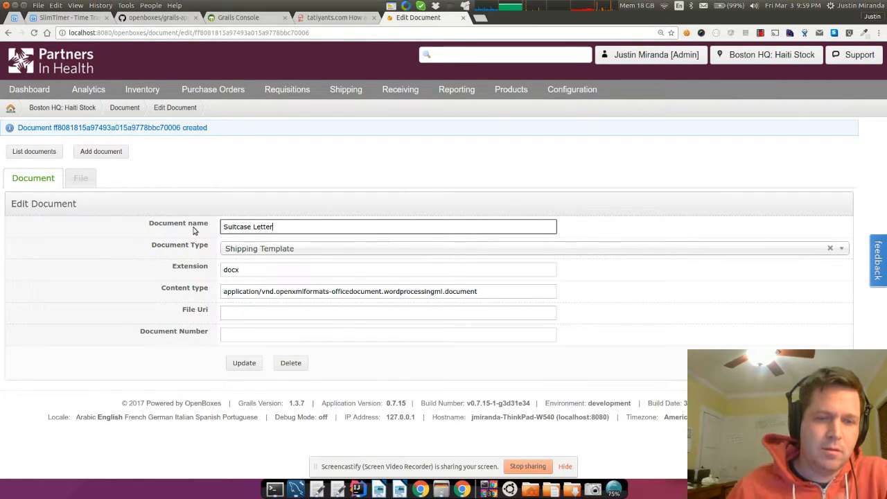
pyautogui.click(244, 360)
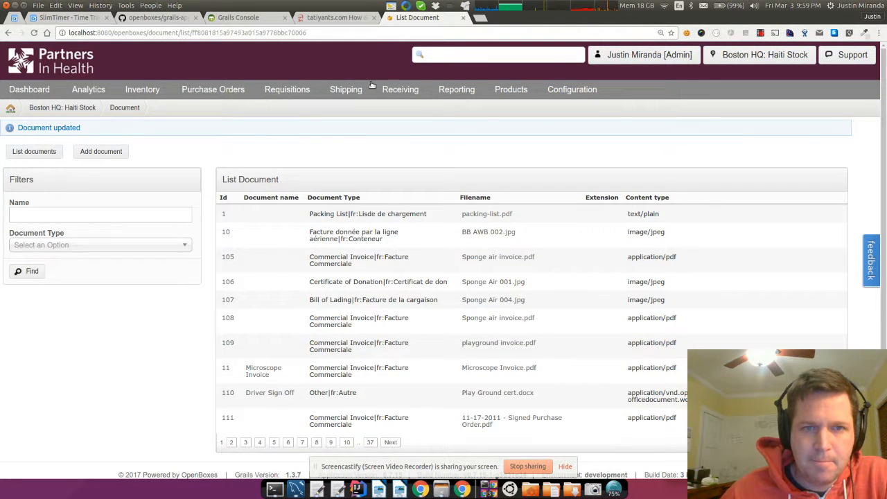
# - Swap Haiti.COD&PL.docx for Suitcase Letter as the Suitcase shipment workflow's document template and save
pyautogui.moveTo(362, 90)
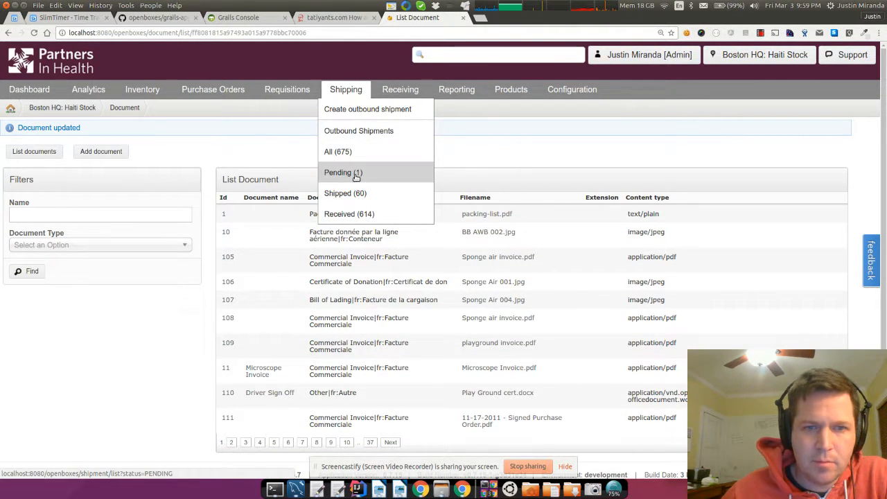
pyautogui.moveTo(573, 89)
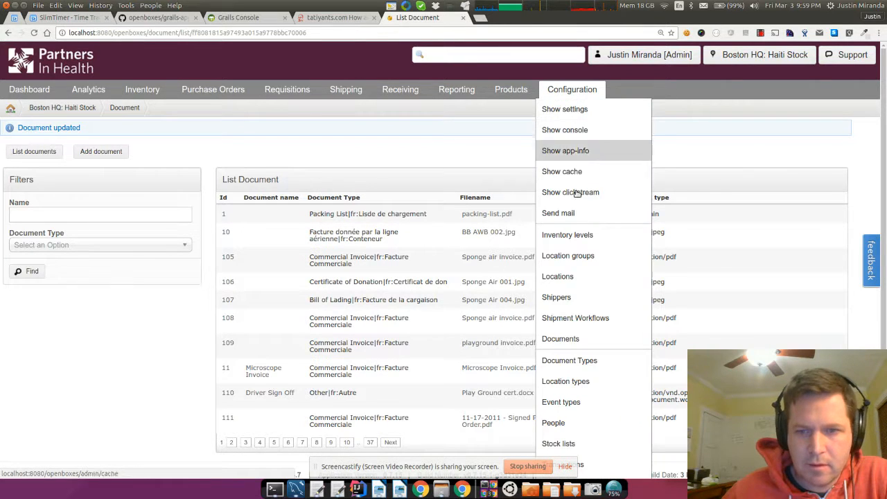
pyautogui.click(572, 323)
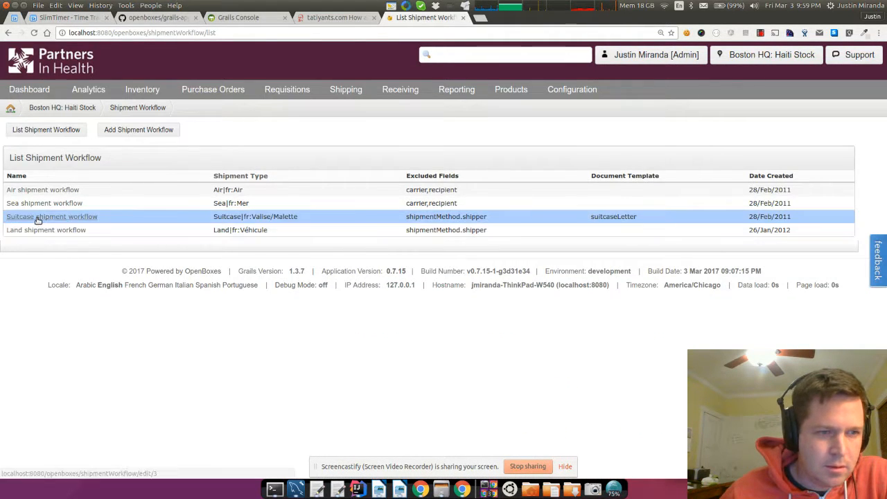
pyautogui.click(42, 222)
pyautogui.click(302, 312)
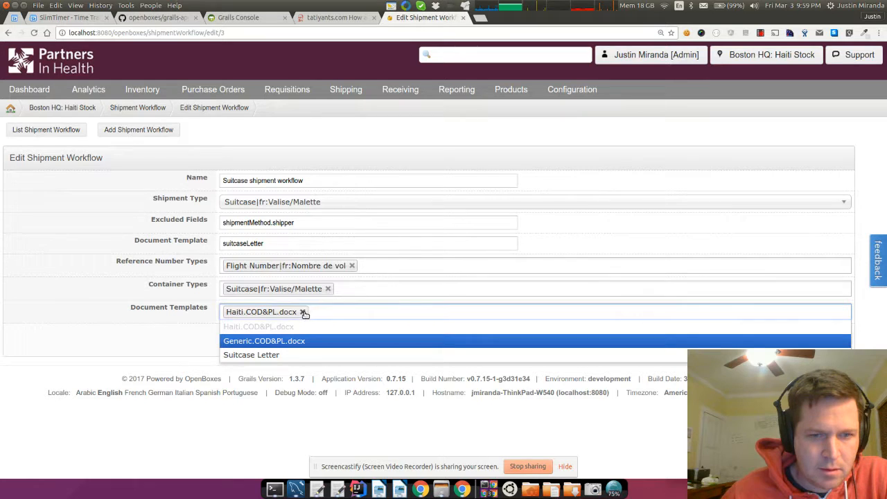
pyautogui.click(246, 349)
pyautogui.click(242, 340)
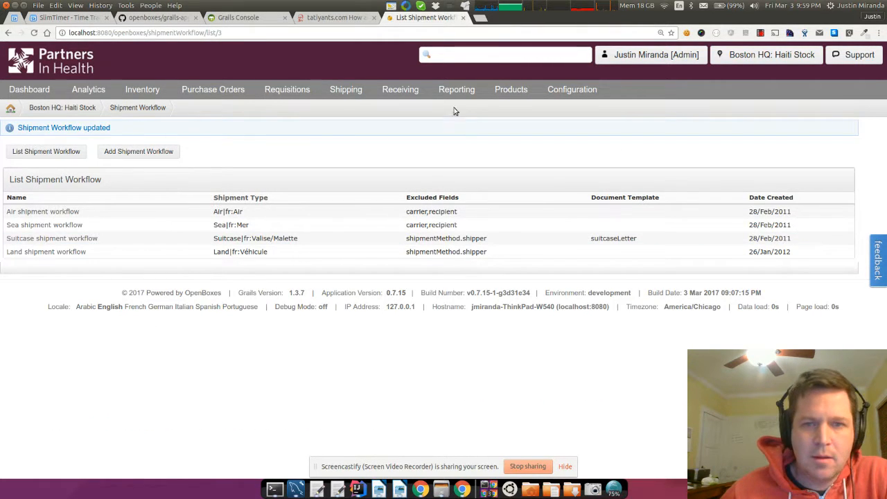
pyautogui.moveTo(360, 91)
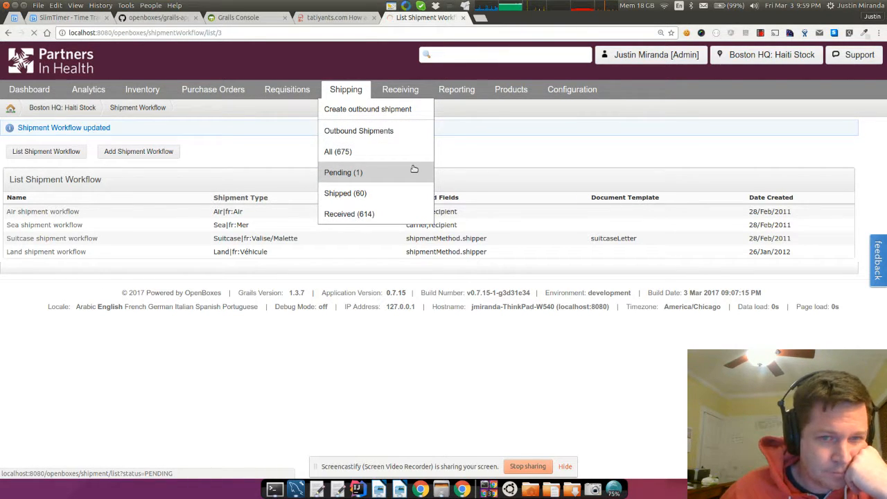
# - Generate the Suitcase Letter for a shipped suitcase shipment and open the downloaded filled .docx
pyautogui.click(343, 170)
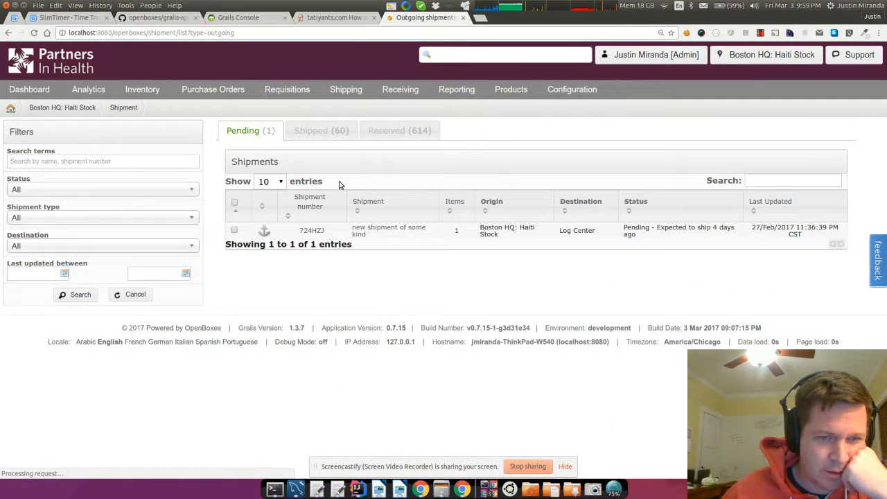
pyautogui.click(321, 130)
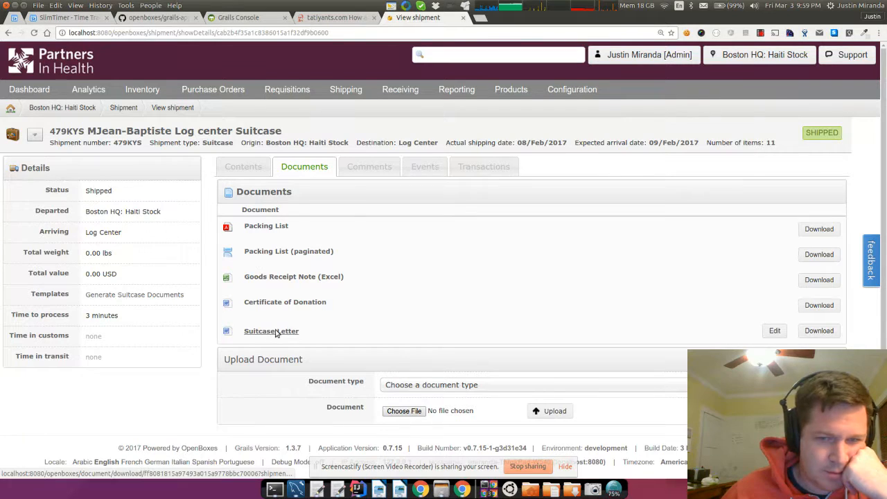
pyautogui.click(275, 333)
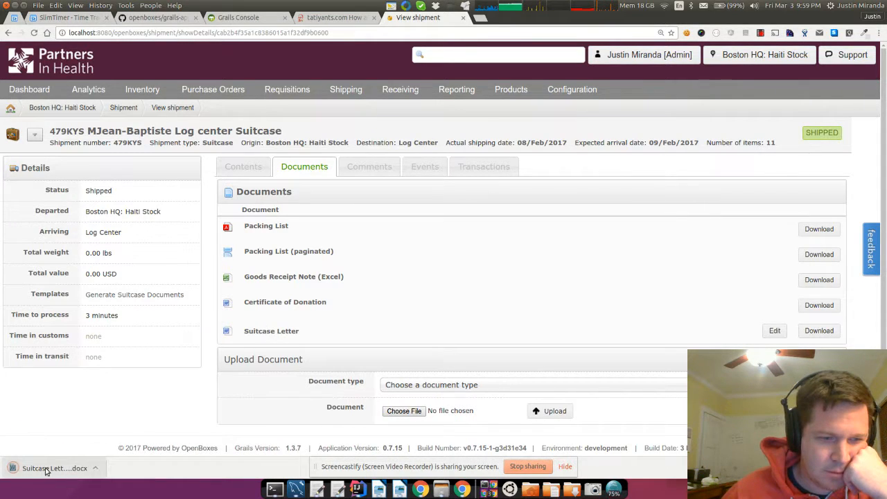
pyautogui.click(46, 469)
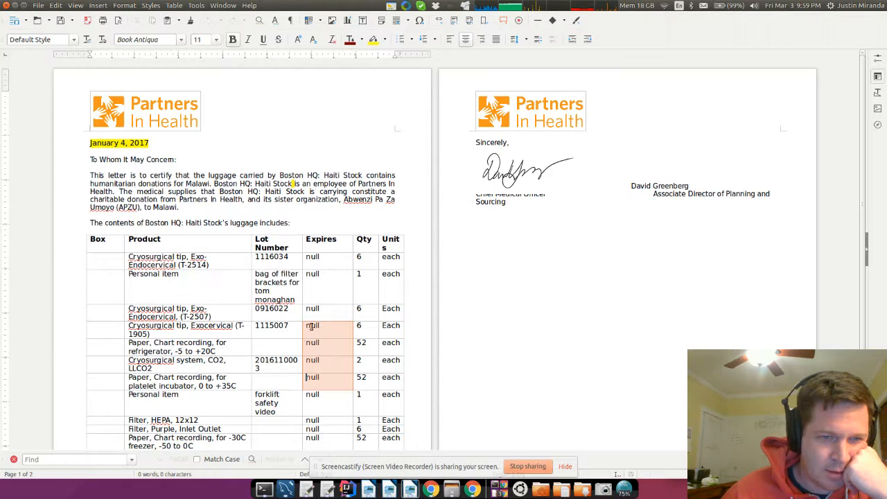
pyautogui.click(186, 274)
pyautogui.click(275, 178)
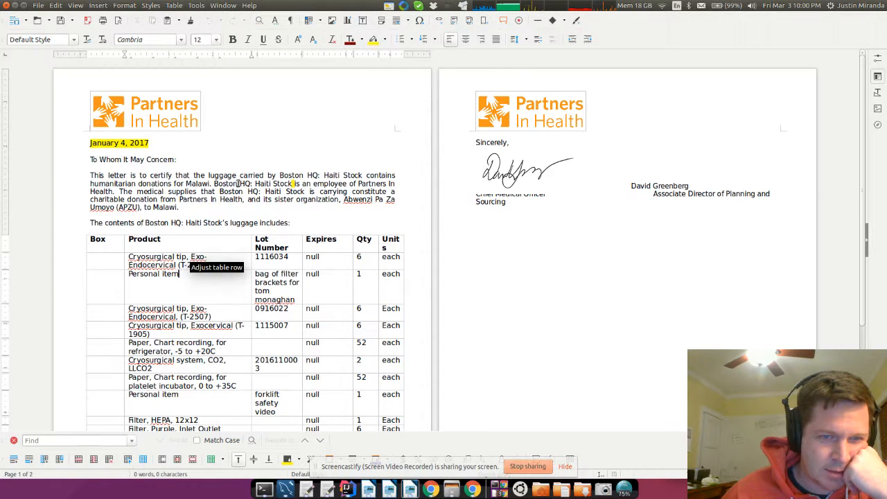
pyautogui.click(200, 183)
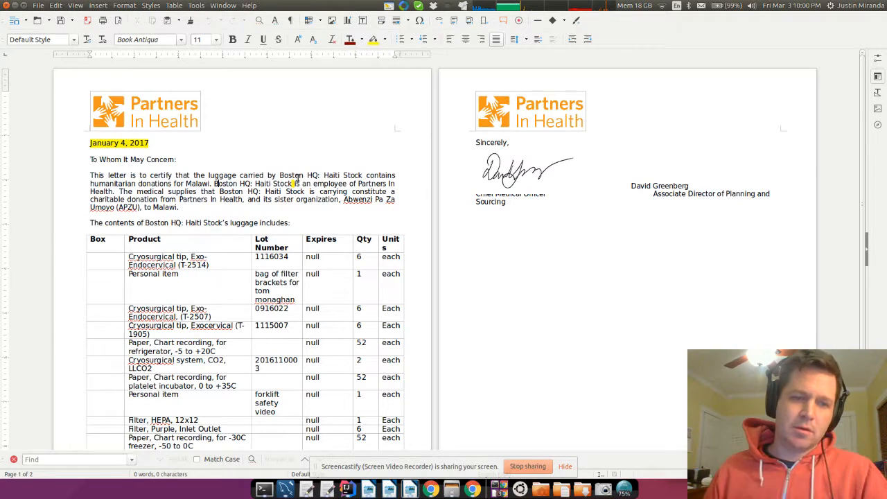
pyautogui.scroll(-5, 296, 182)
pyautogui.scroll(5, 300, 184)
pyautogui.scroll(-4, 299, 183)
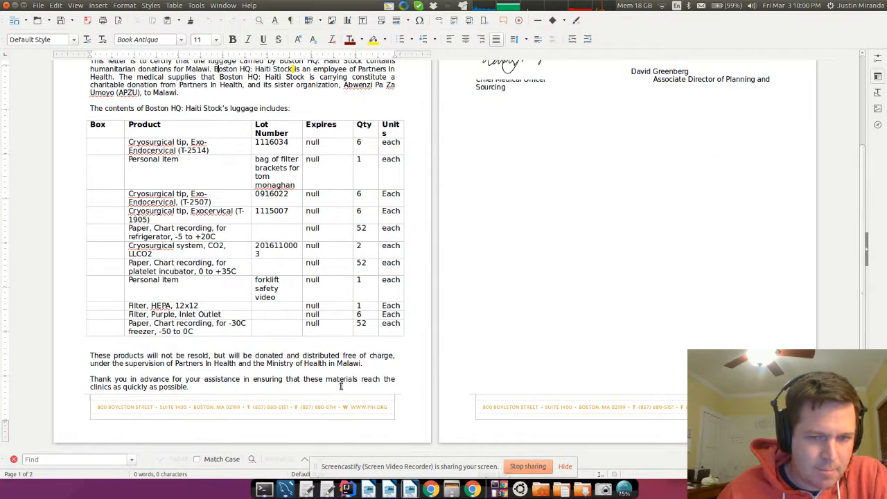
pyautogui.moveTo(92, 356); pyautogui.dragTo(191, 388)
pyautogui.click(279, 374)
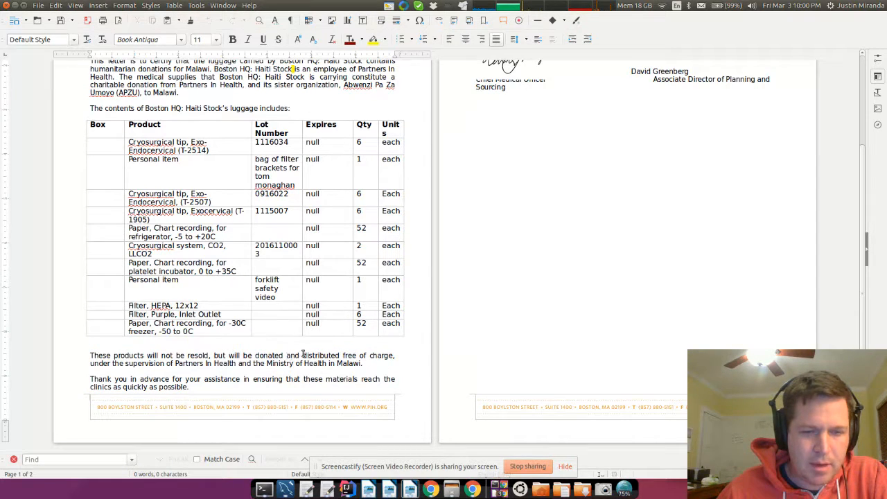
pyautogui.scroll(3, 353, 355)
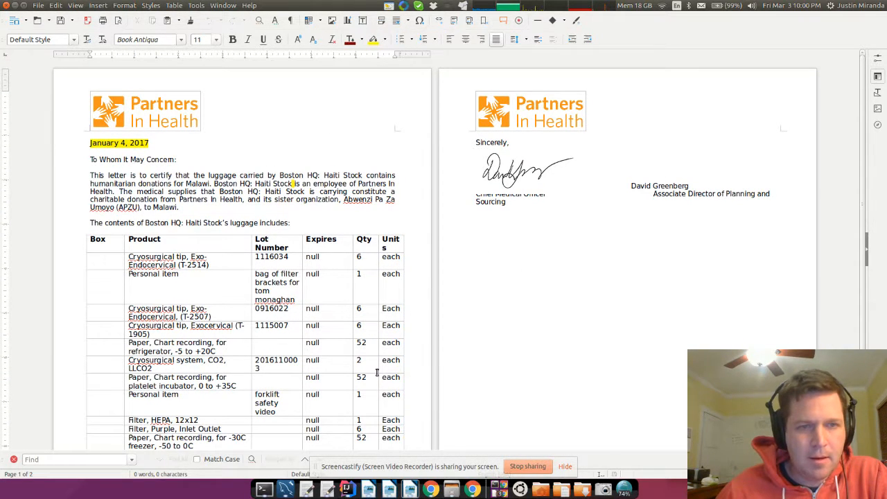
pyautogui.click(471, 483)
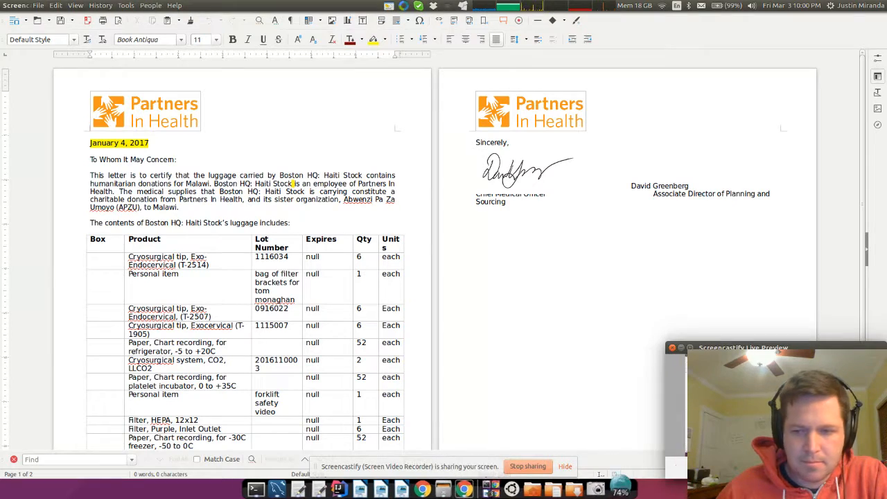